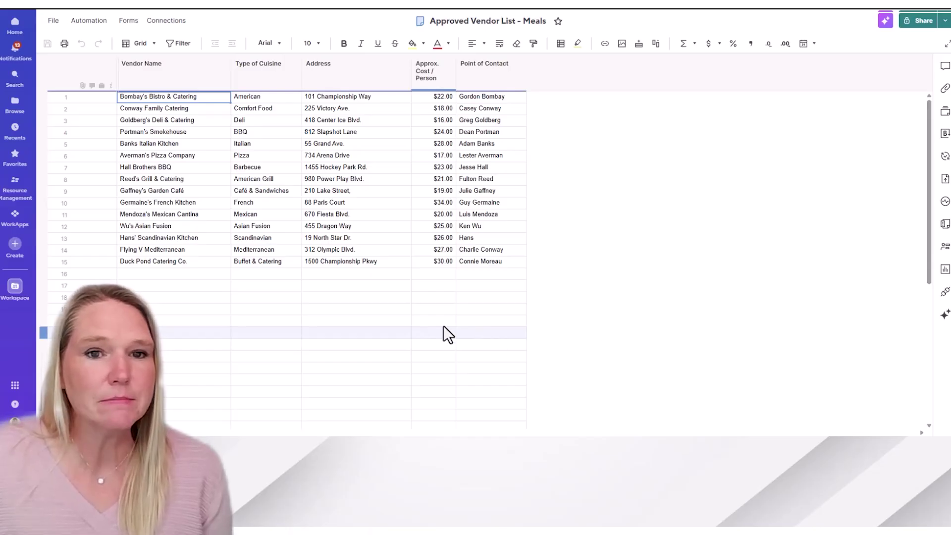
Step: Open the Conference Meal Planning sheet from the workspace and switch it to the Table view
left_click(15, 288)
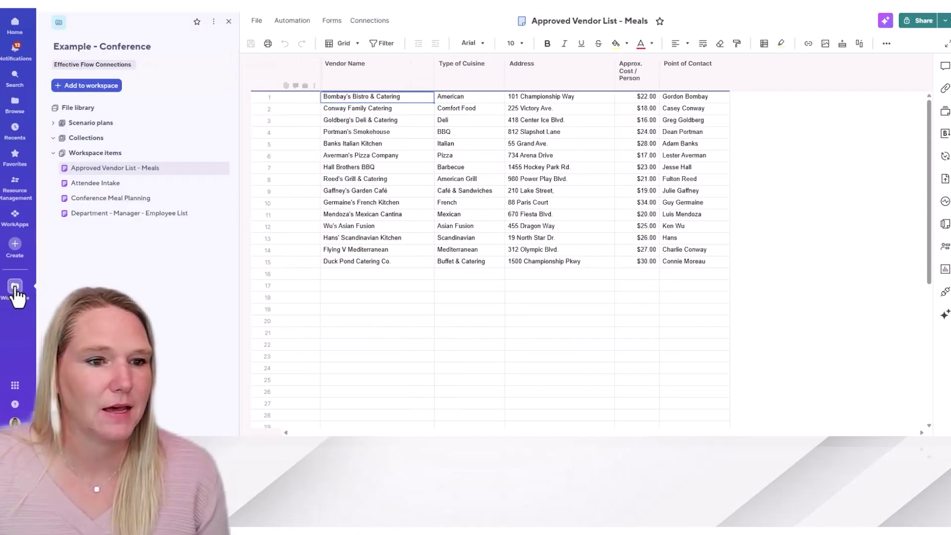
left_click(107, 200)
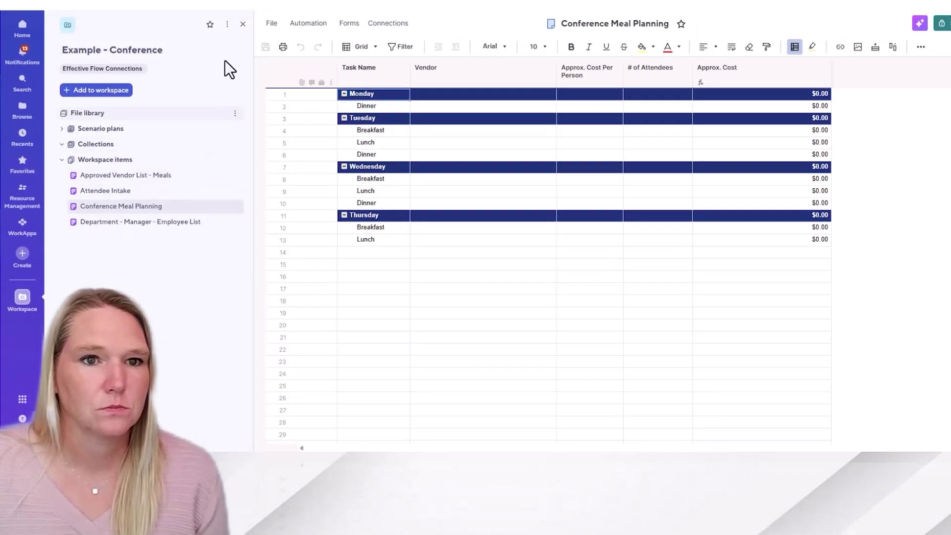
left_click(243, 25)
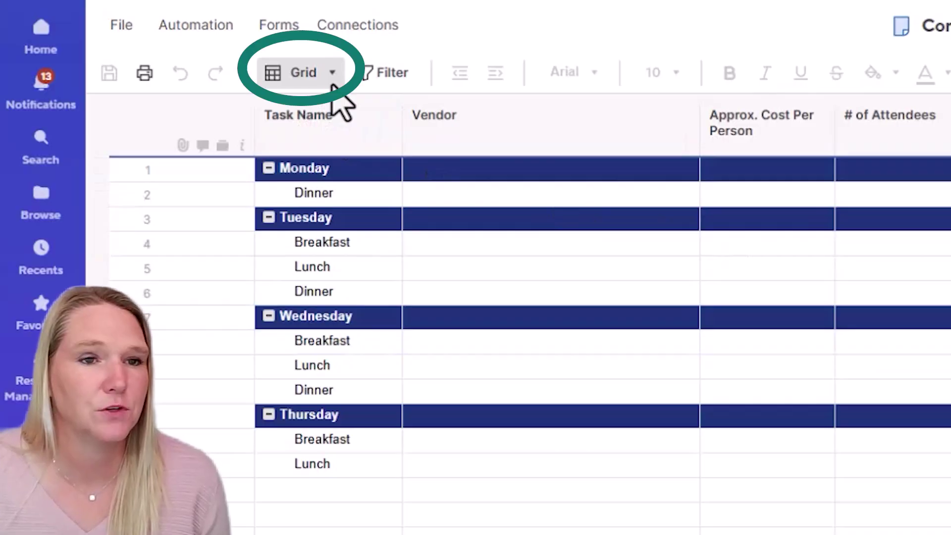
left_click(333, 88)
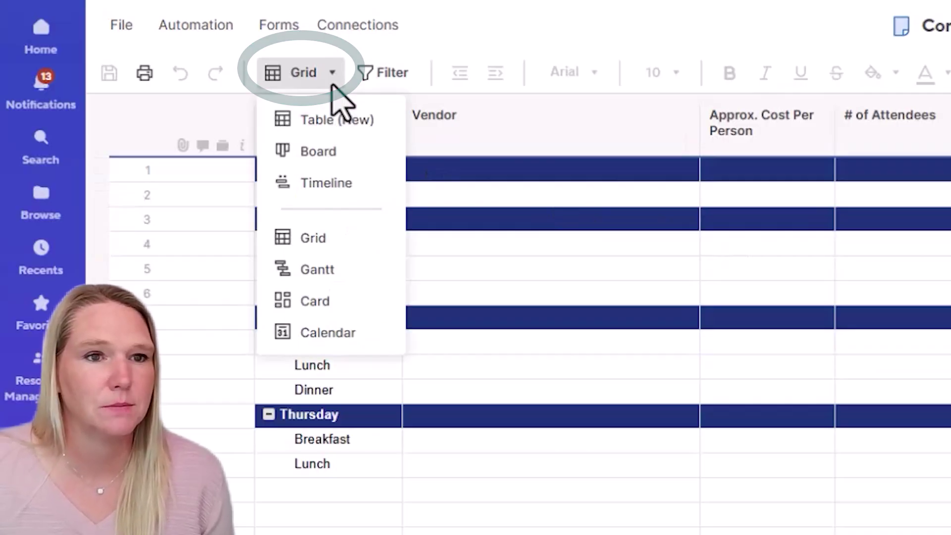
left_click(331, 119)
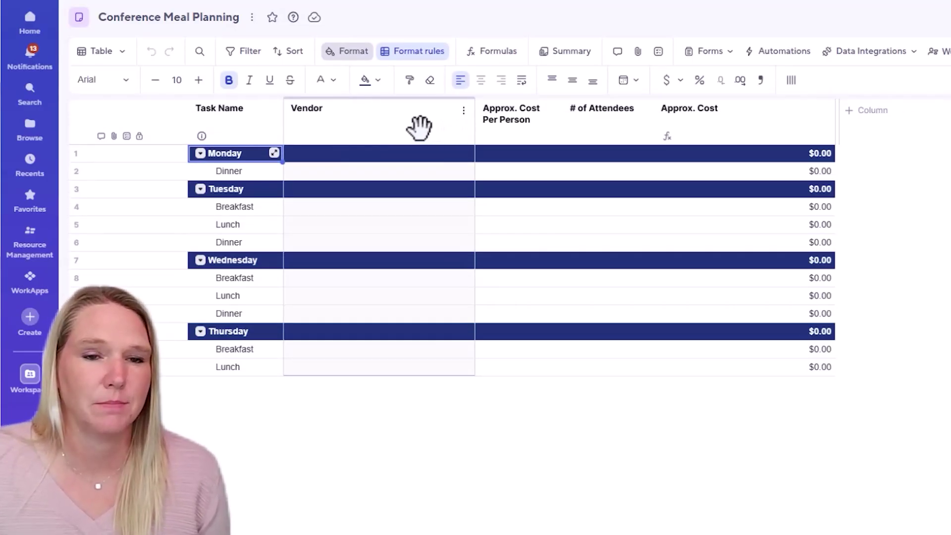
Step: Open the Vendor column's properties and change its column type to Dropdown list
left_click(329, 130)
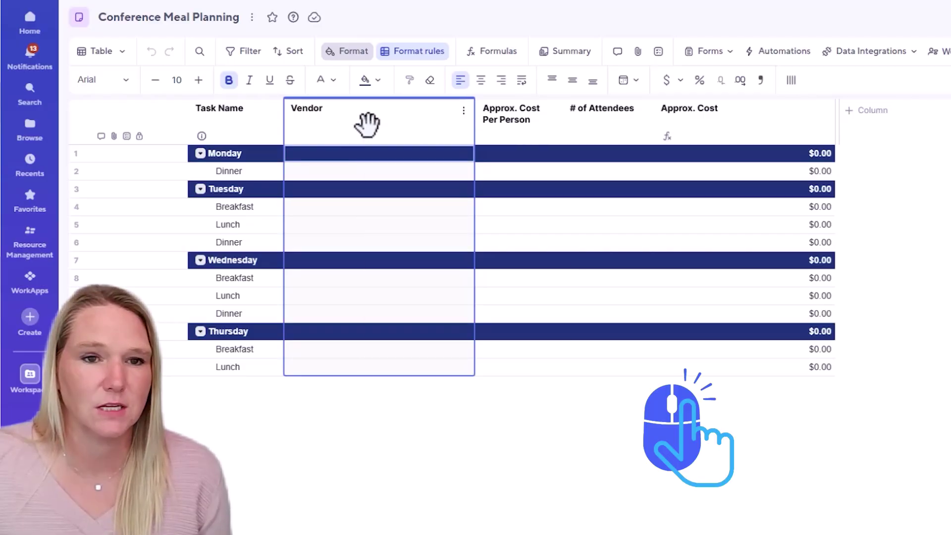
right_click(367, 122)
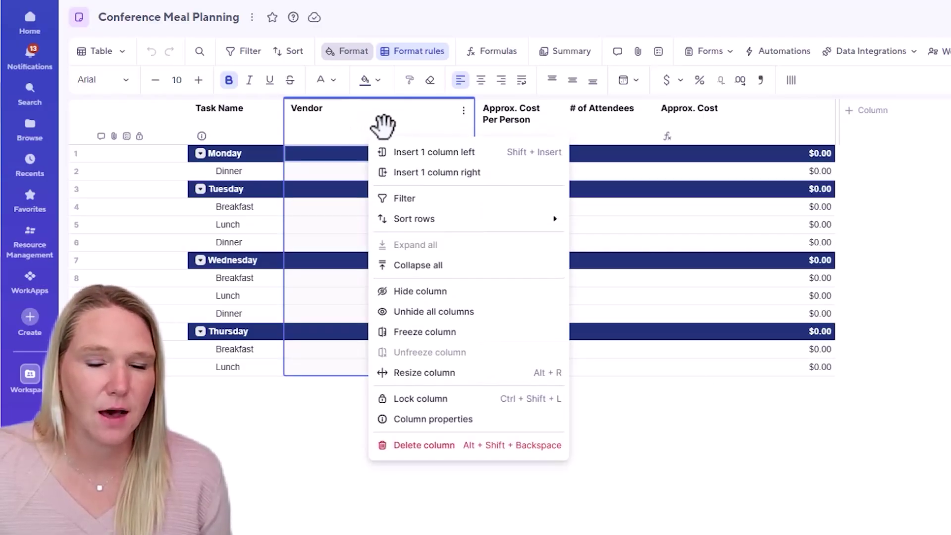
left_click(438, 421)
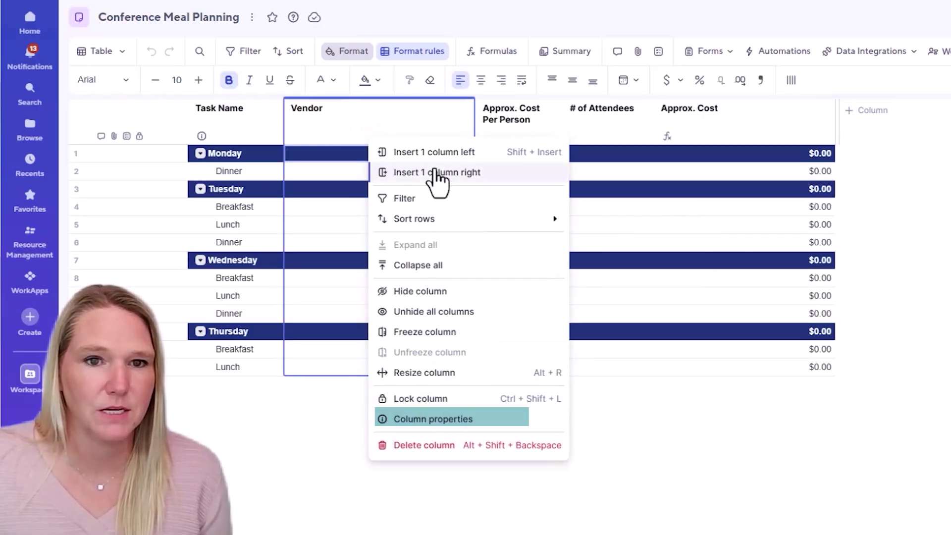
left_click(405, 122)
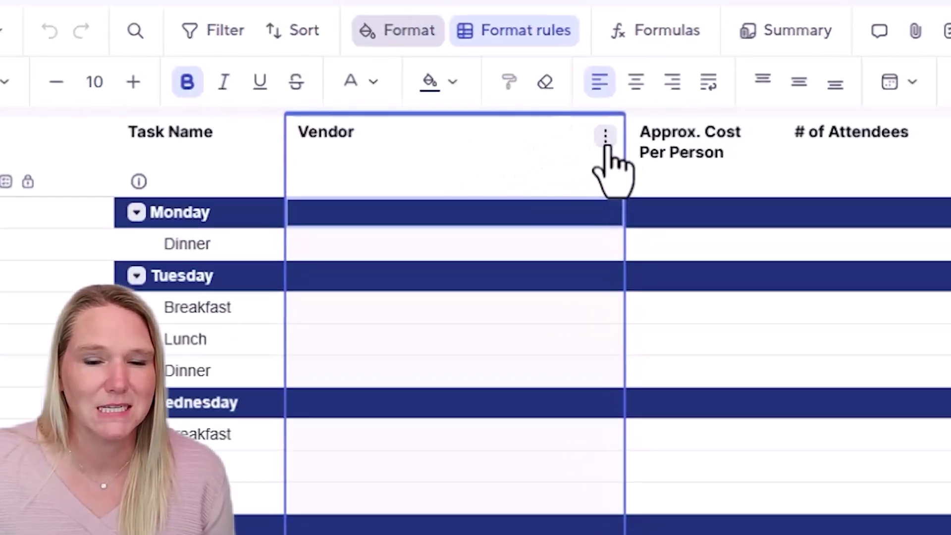
left_click(605, 136)
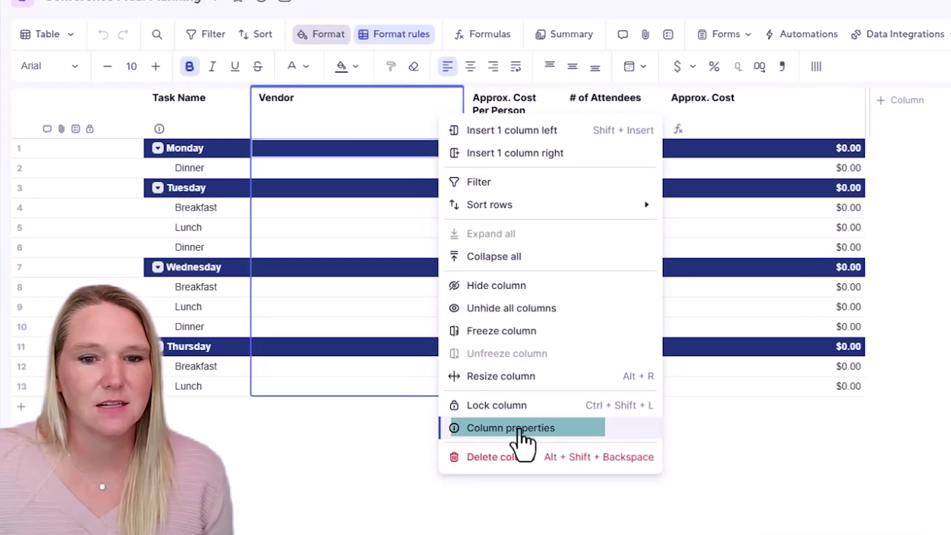
left_click(519, 429)
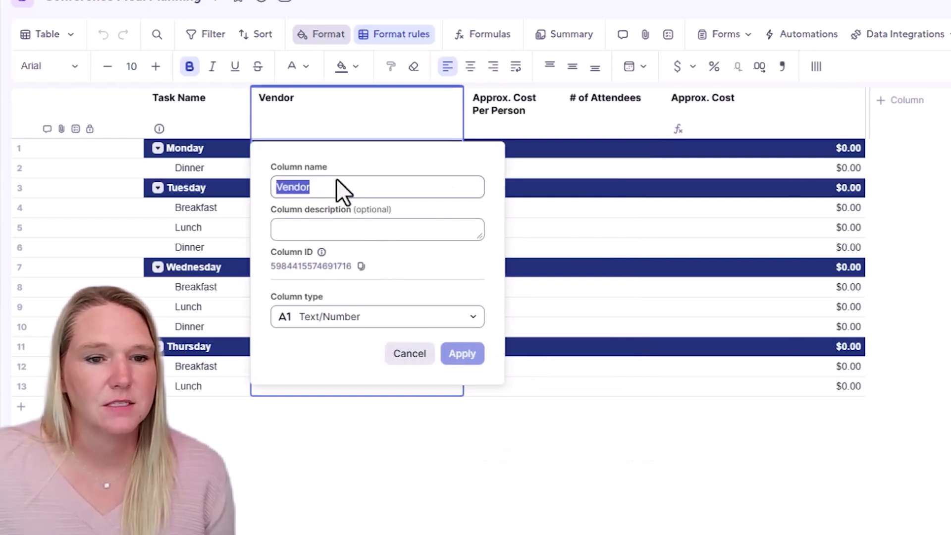
left_click(390, 320)
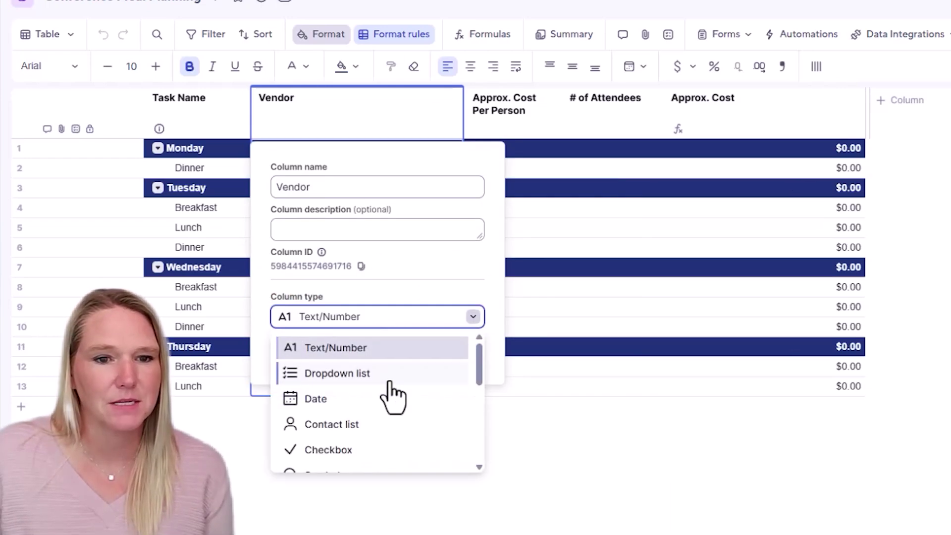
left_click(390, 385)
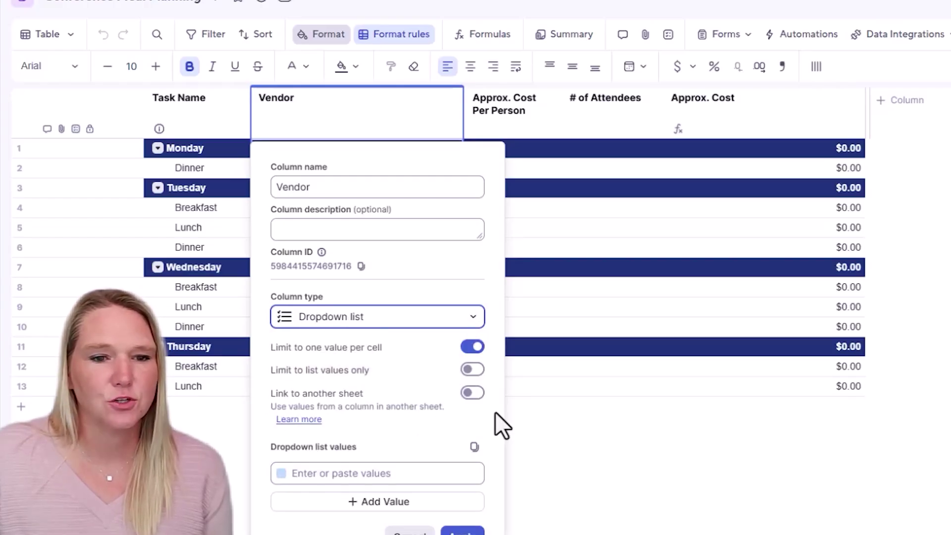
Step: Link the Vendor dropdown to the Vendor Name column of the Approved Vendor List - Meals sheet and apply the column properties
left_click(472, 397)
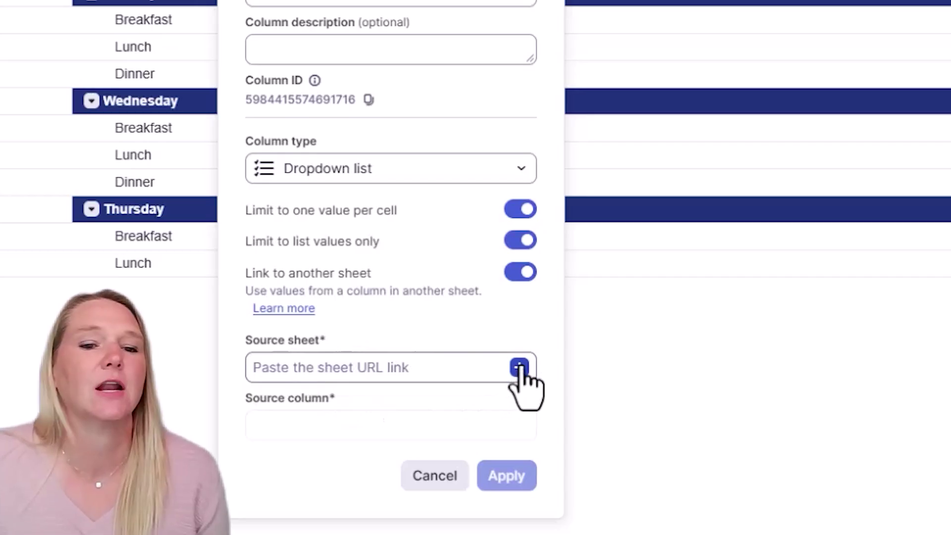
left_click(519, 367)
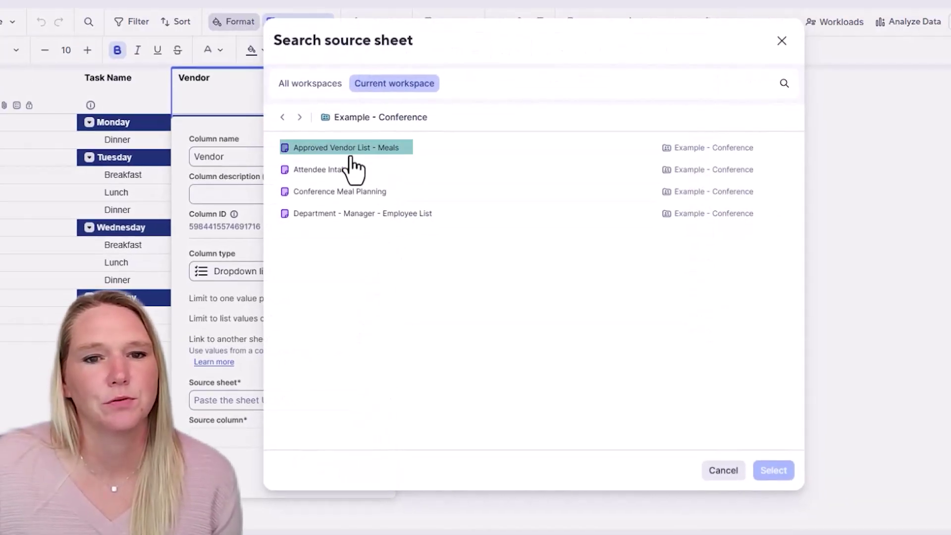
left_click(354, 151)
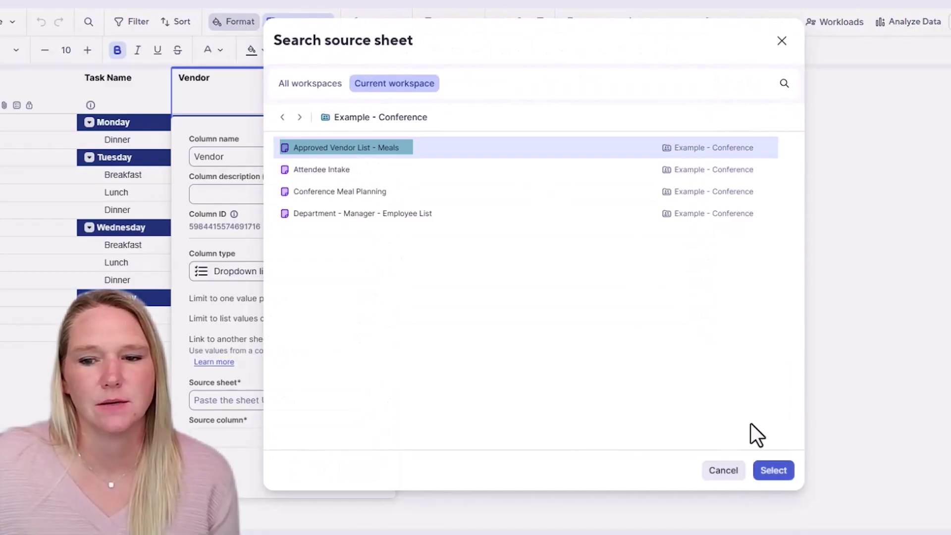
left_click(783, 474)
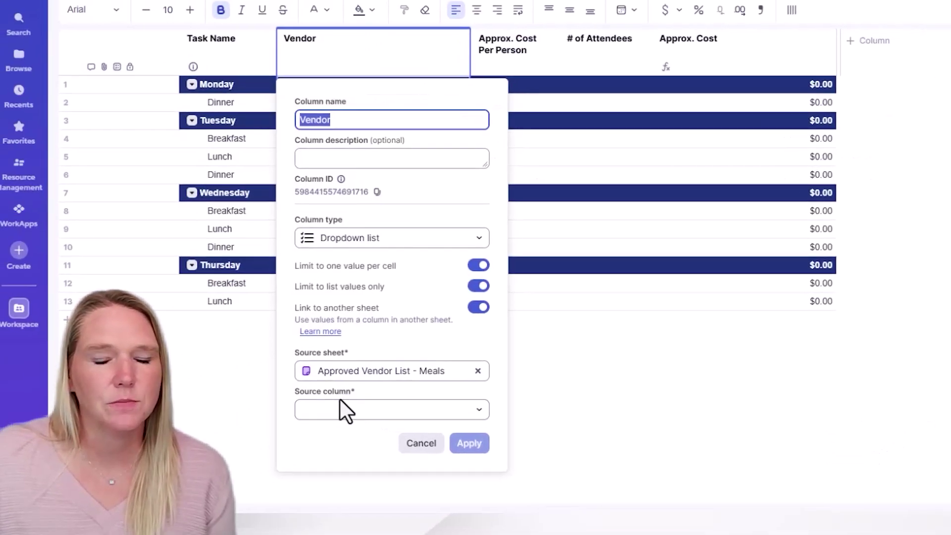
left_click(478, 411)
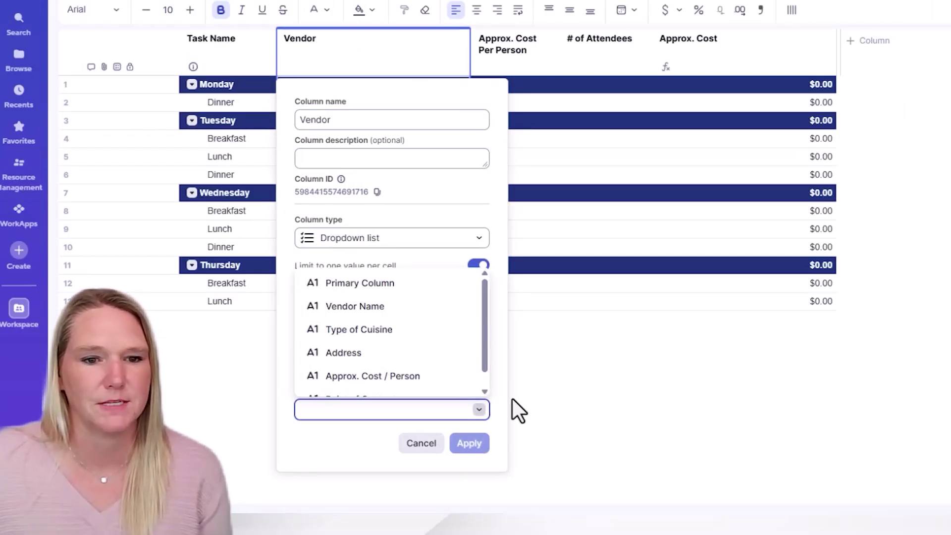
left_click(364, 306)
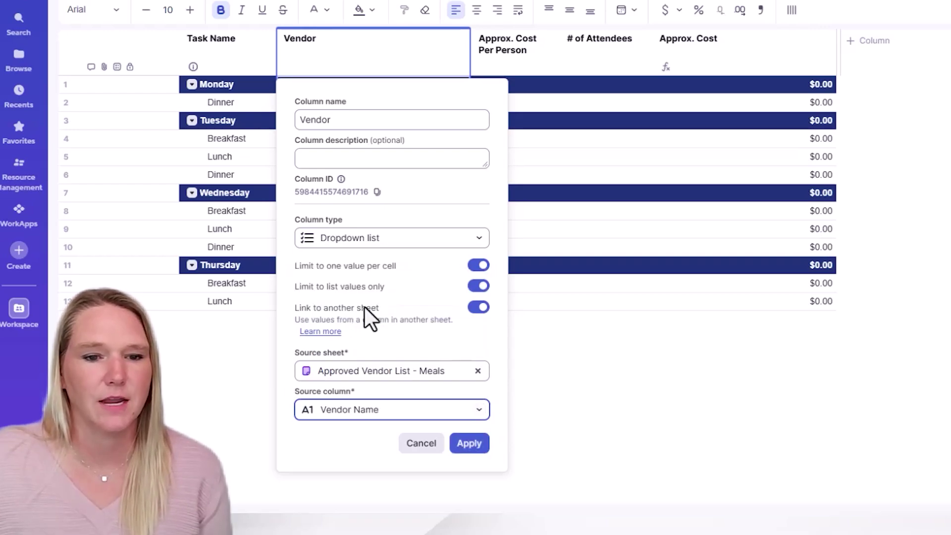
left_click(484, 447)
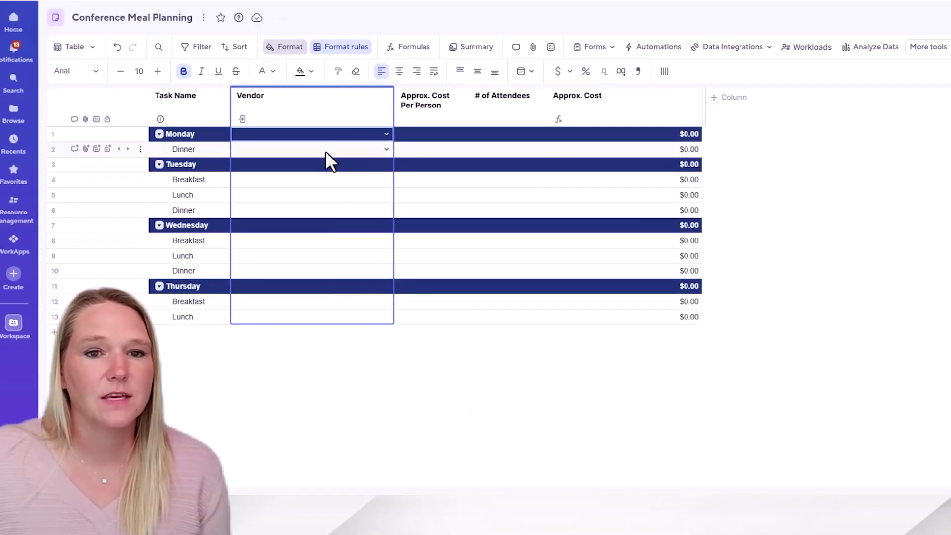
Step: Choose Hall Brothers BBQ as the vendor for Monday's Dinner
left_click(384, 149)
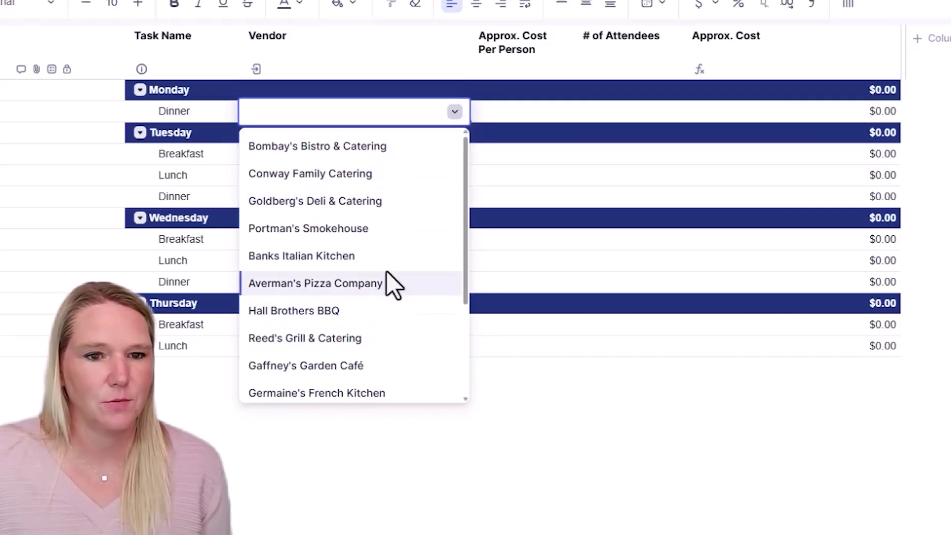
left_click(384, 316)
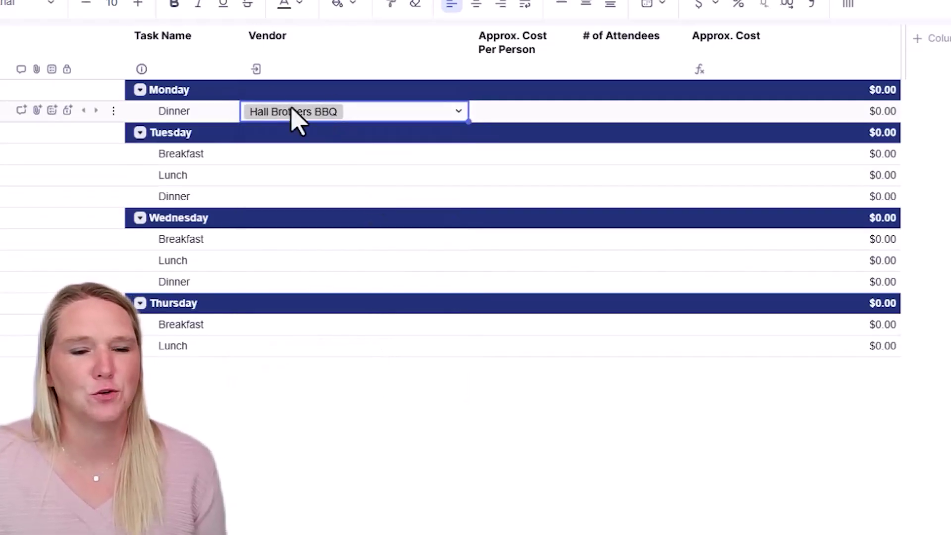
left_click(501, 115)
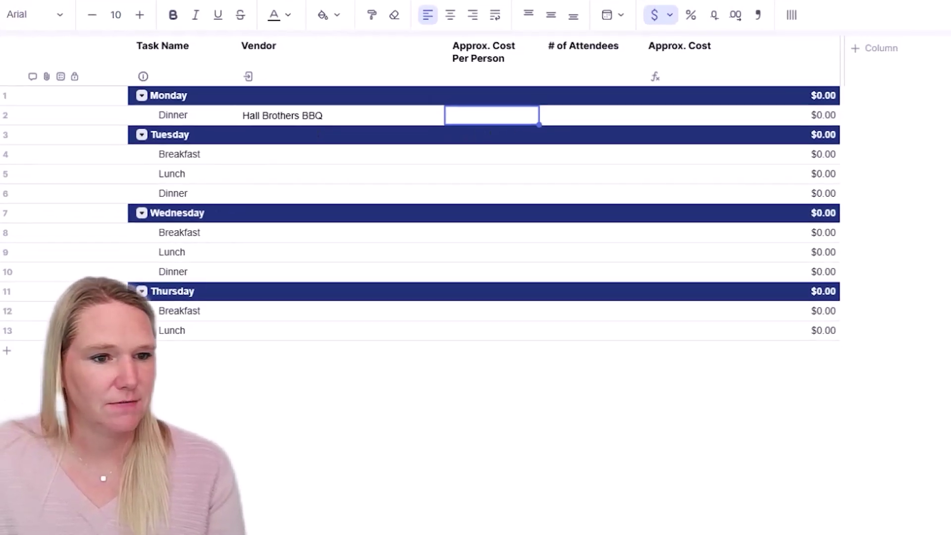
Step: Look at the Approx. Cost / Person column in the Approved Vendor List - Meals sheet and return to Conference Meal Planning
left_click(20, 281)
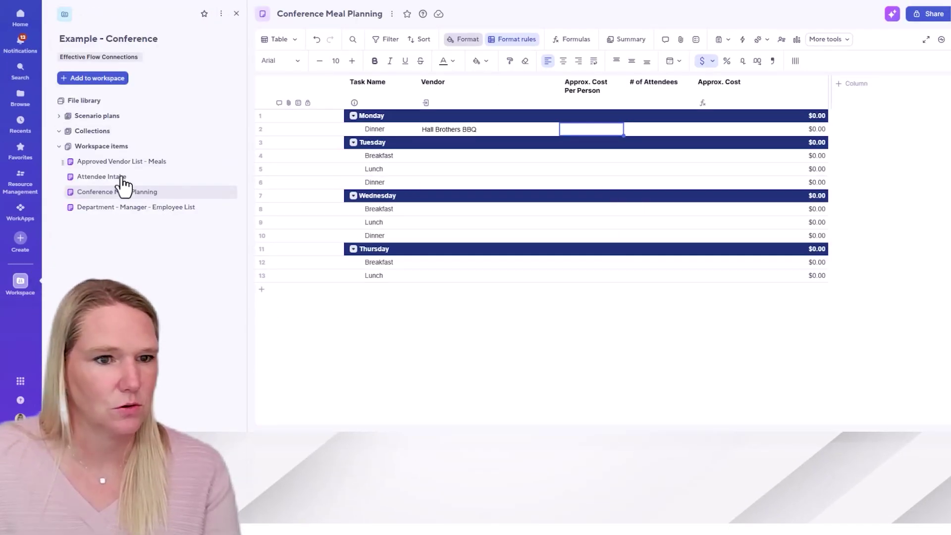
left_click(84, 162)
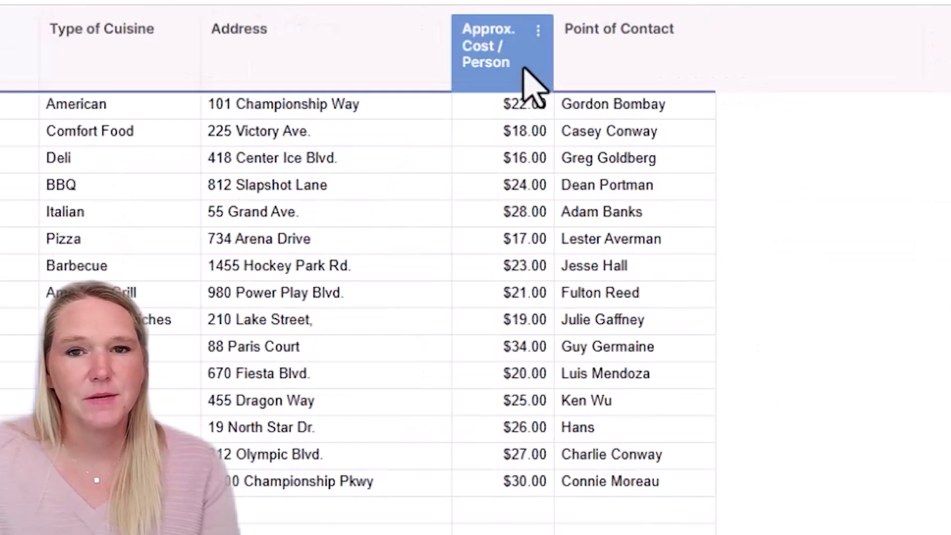
left_click(478, 77)
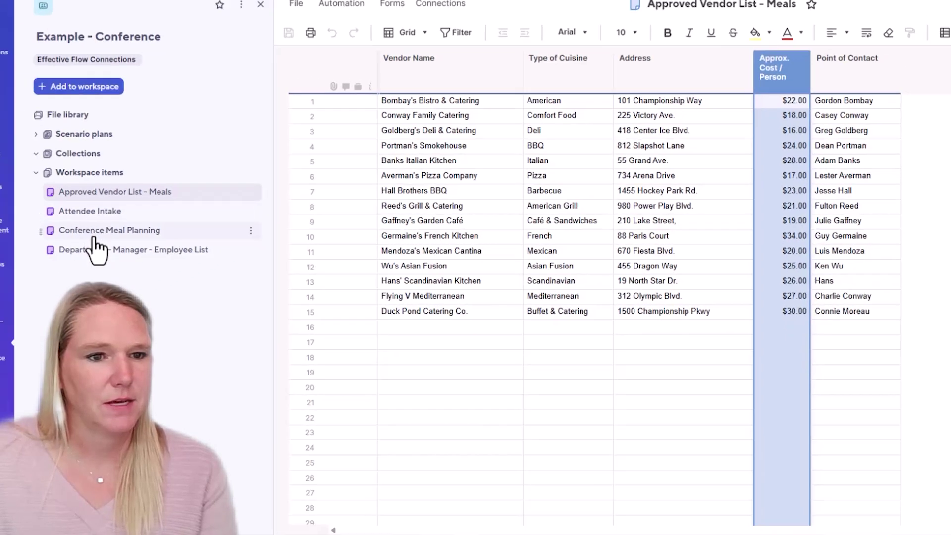
left_click(97, 231)
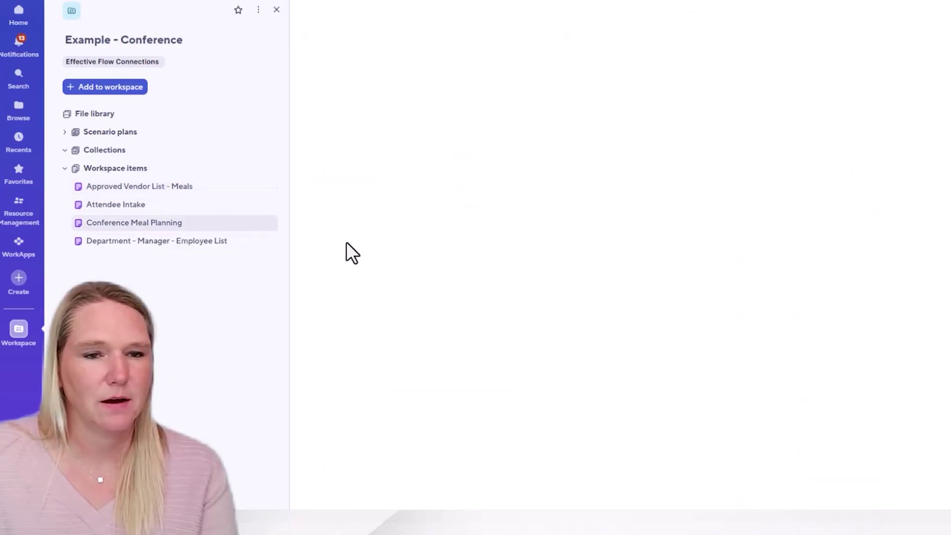
left_click(277, 9)
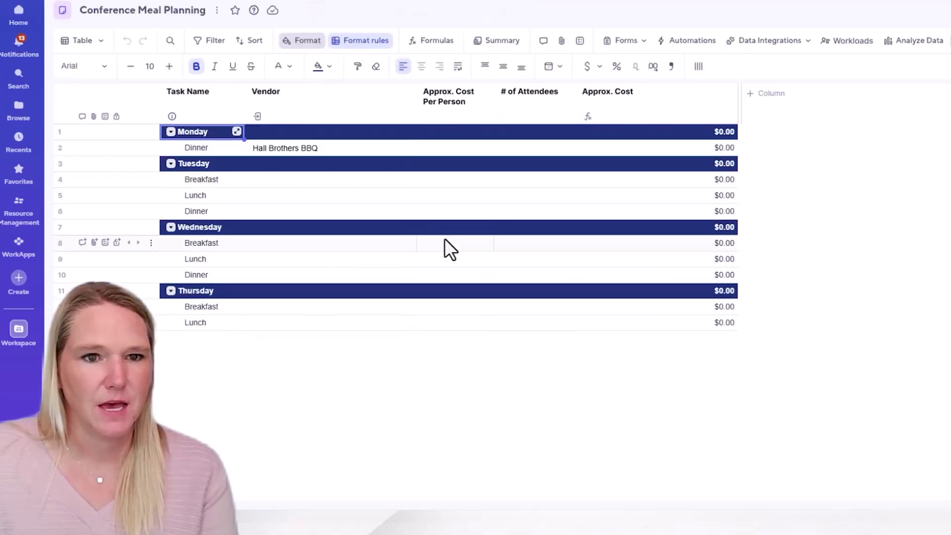
Step: Start an INDEX formula in Monday Dinner's Approx. Cost Per Person cell, referencing the Approx. Cost / Person column of Approved Vendor List - Meals
left_click(474, 153)
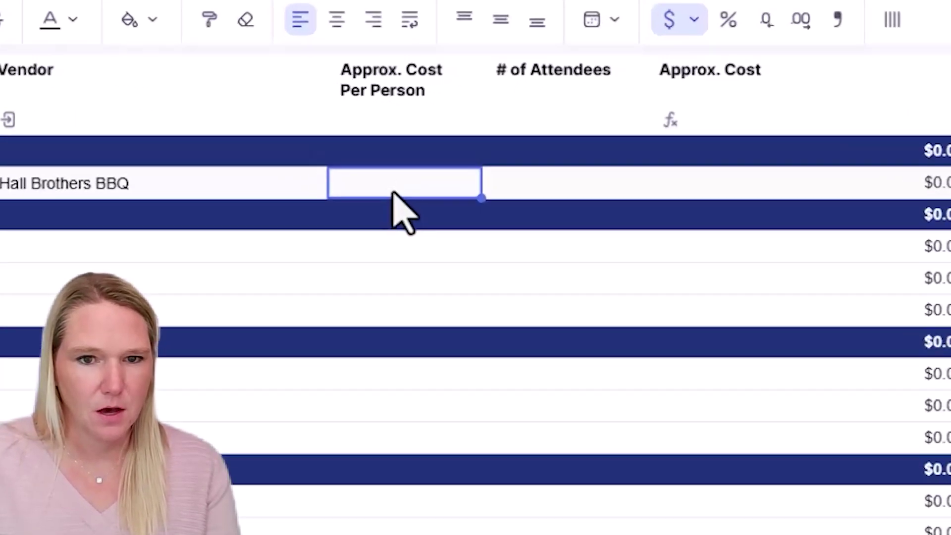
type("=Ind")
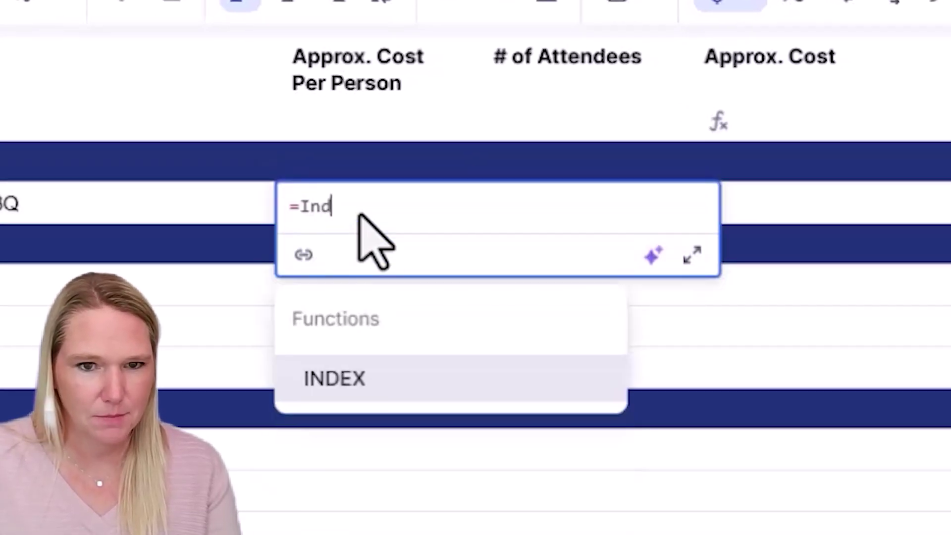
left_click(340, 381)
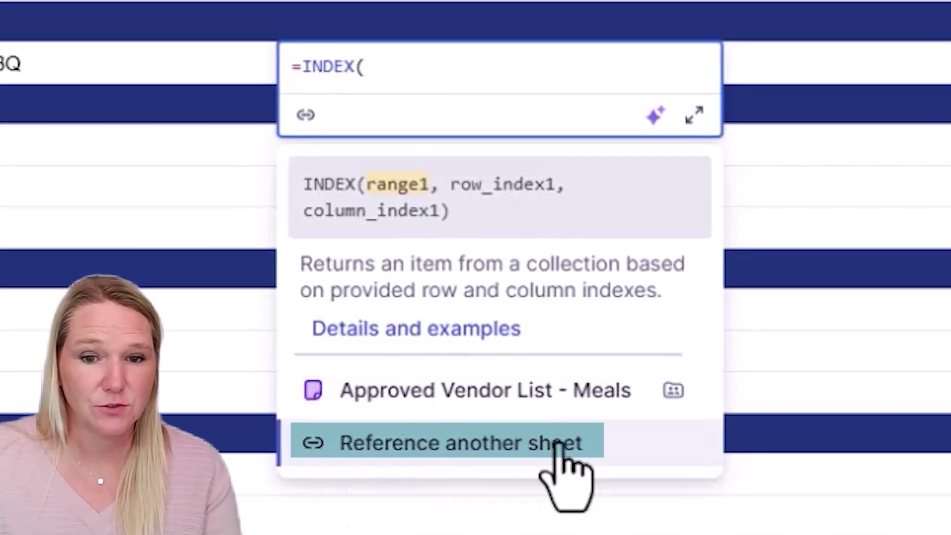
left_click(451, 399)
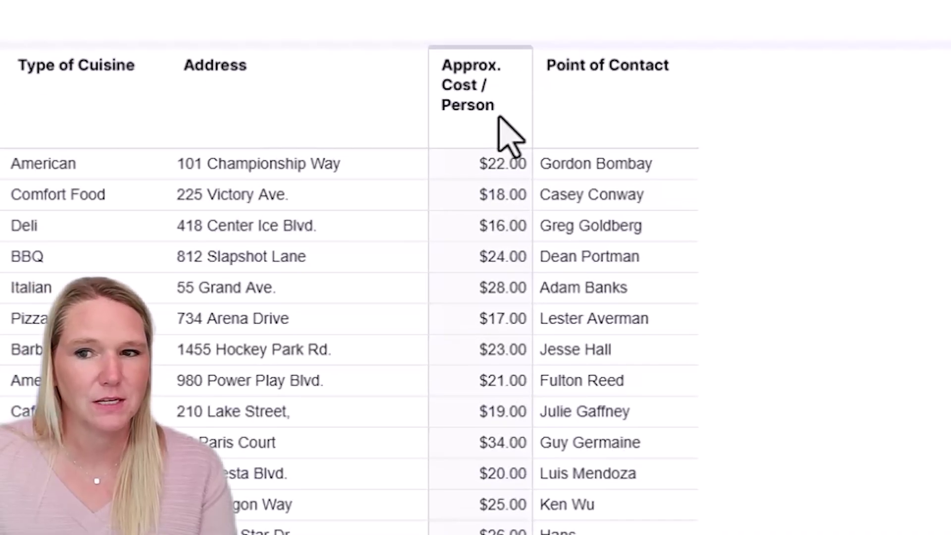
left_click(499, 117)
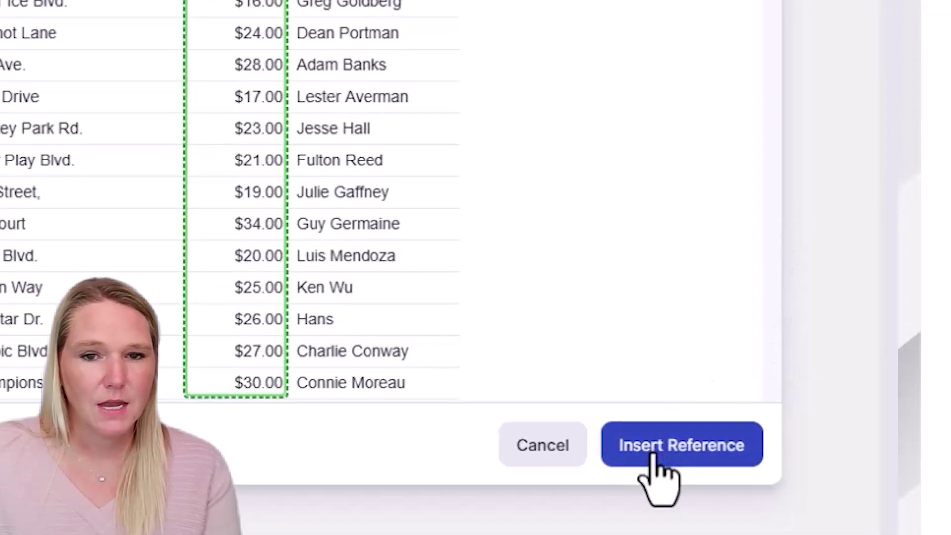
left_click(830, 514)
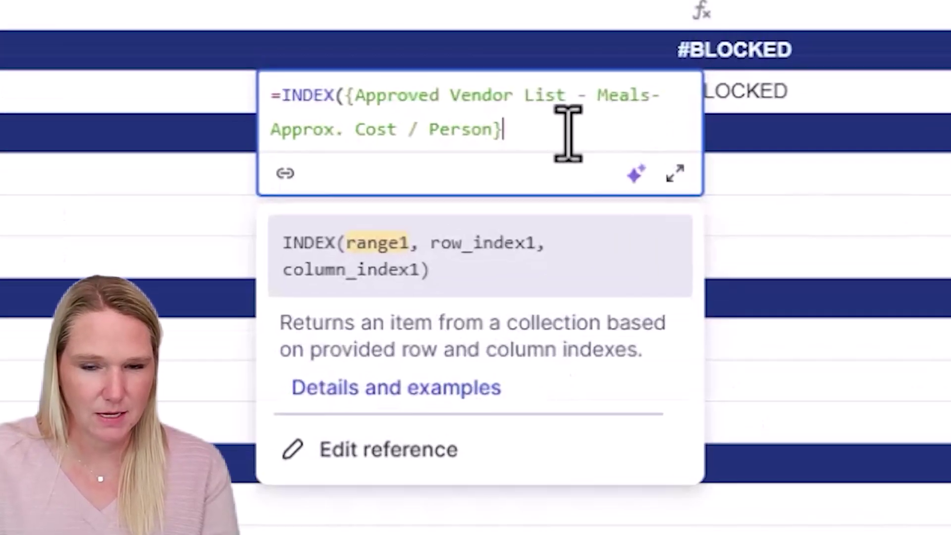
type(",")
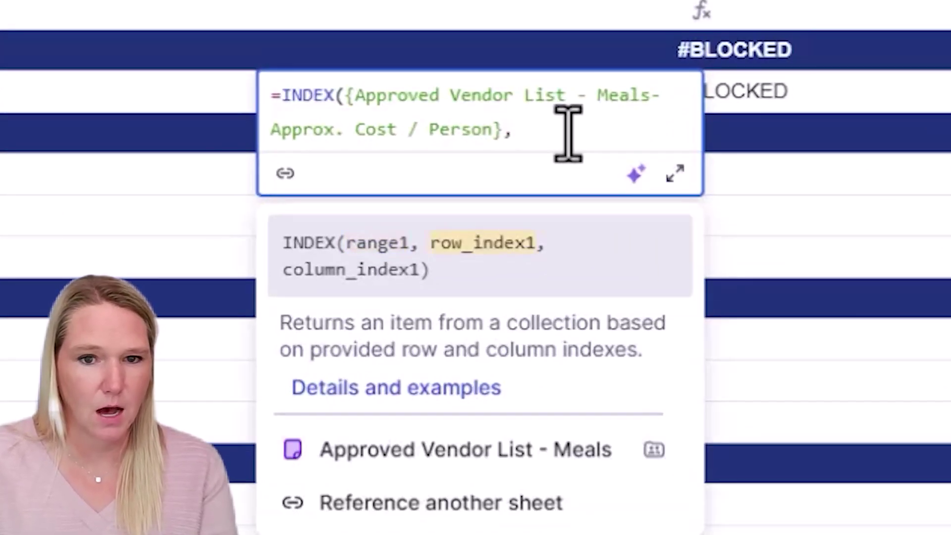
type("Matc")
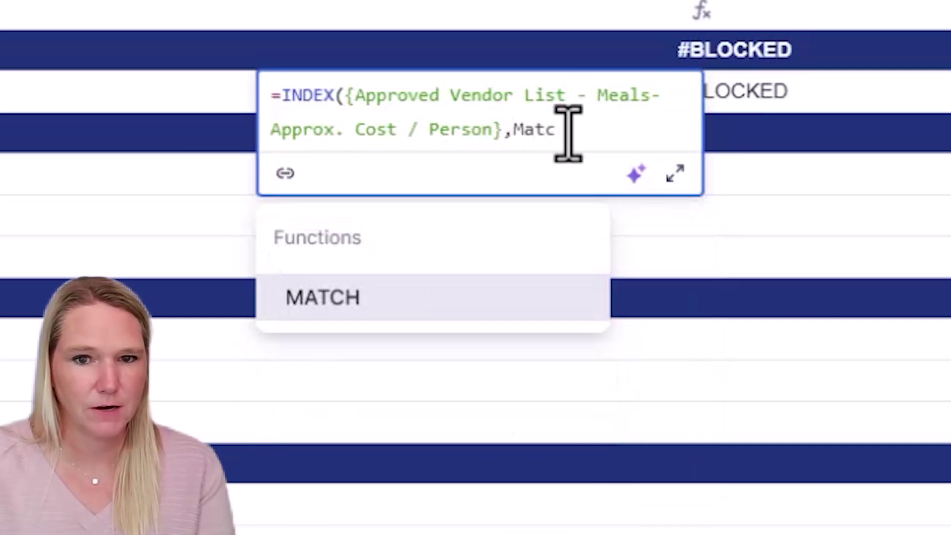
key("Return")
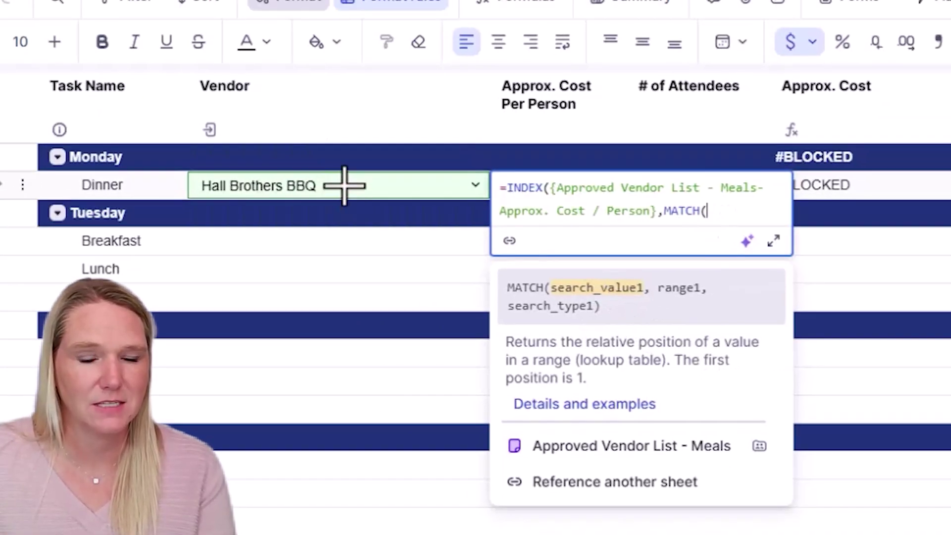
left_click(344, 186)
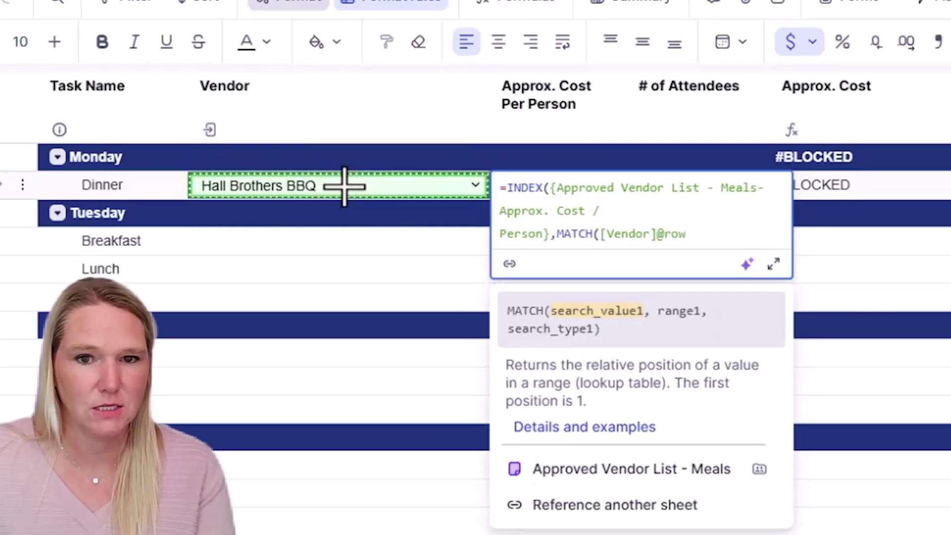
type(",")
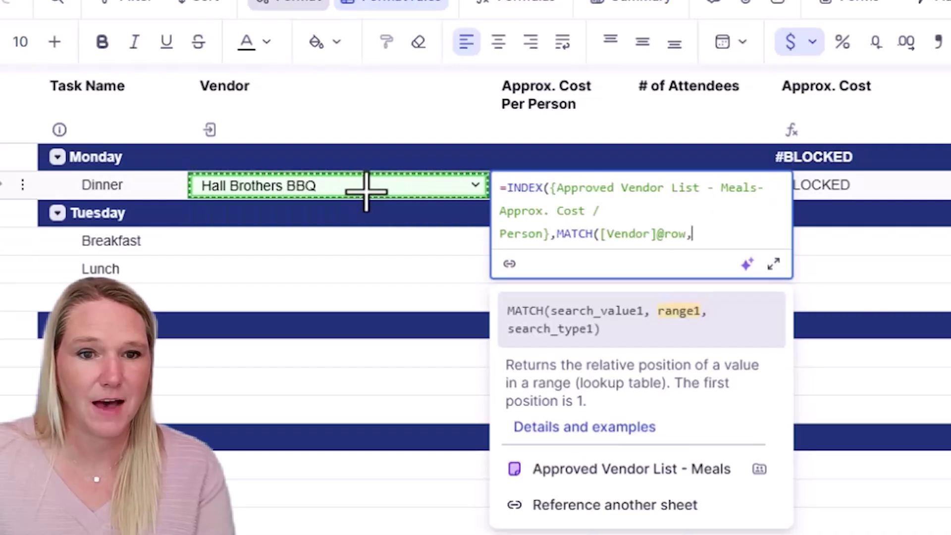
Step: Complete the MATCH with the Vendor Name column of Approved Vendor List - Meals and search type 0, and commit the formula
left_click(594, 471)
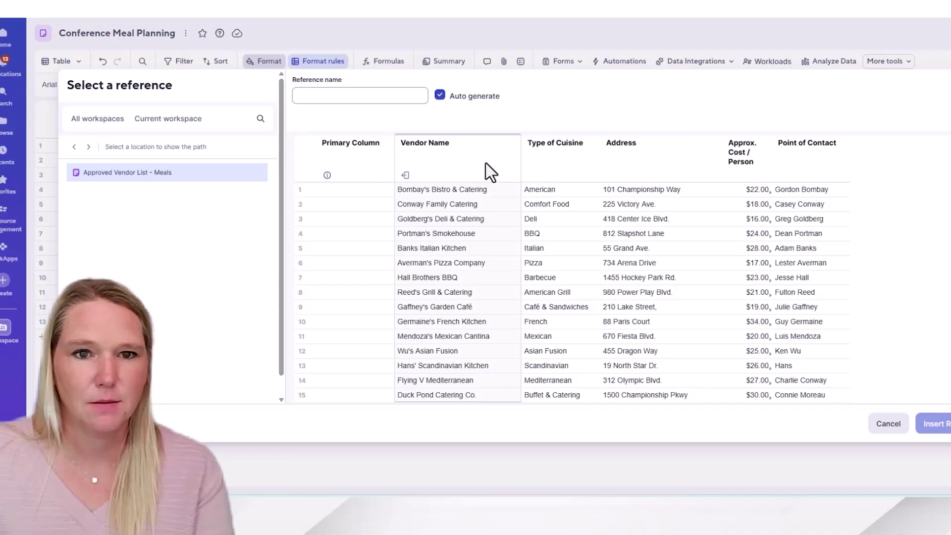
left_click(486, 164)
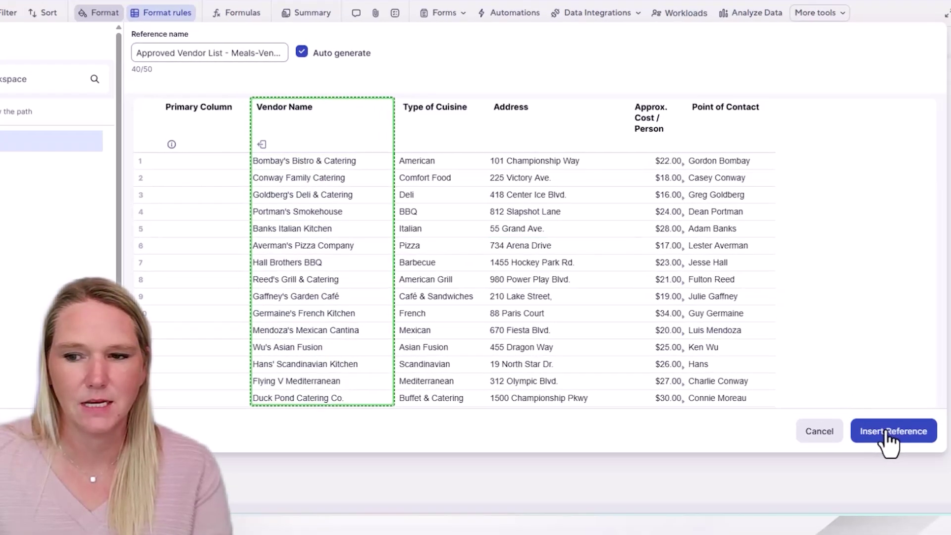
left_click(934, 423)
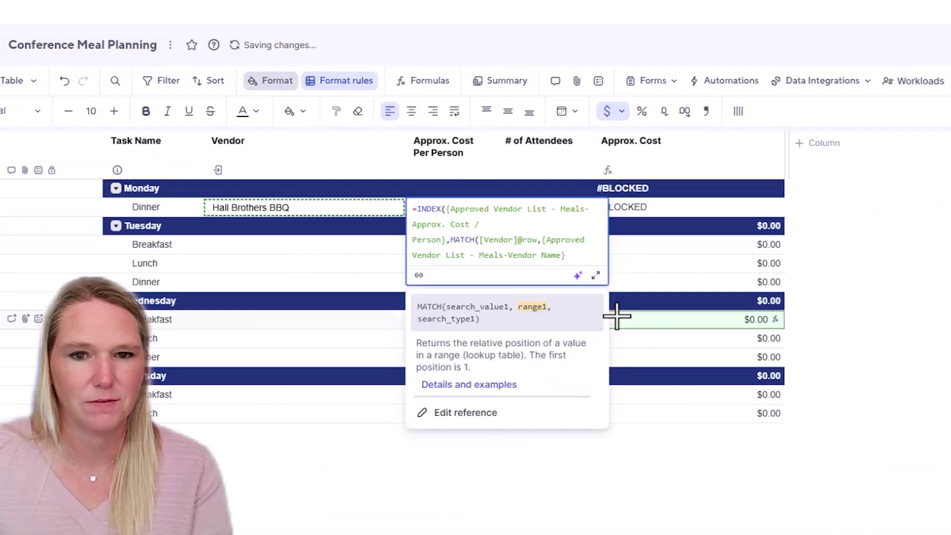
type(", 0")
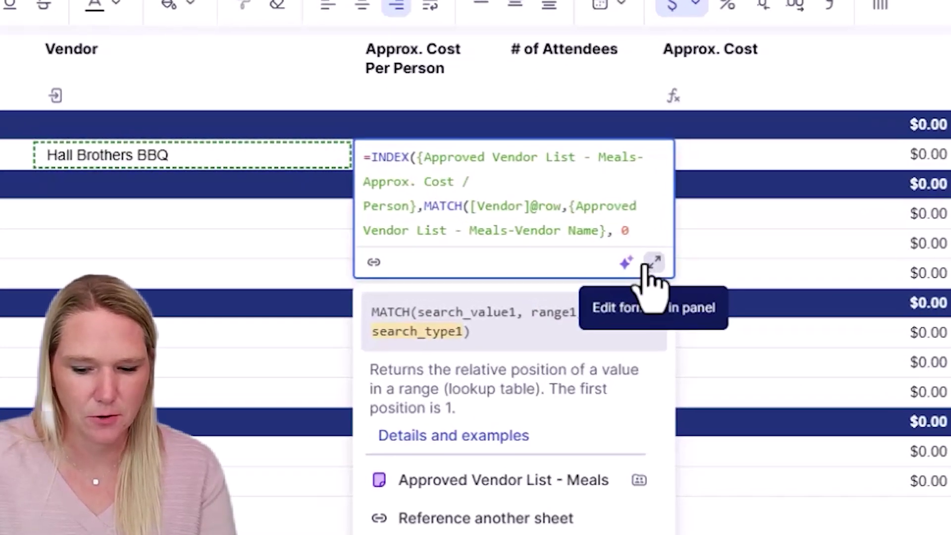
type(")")
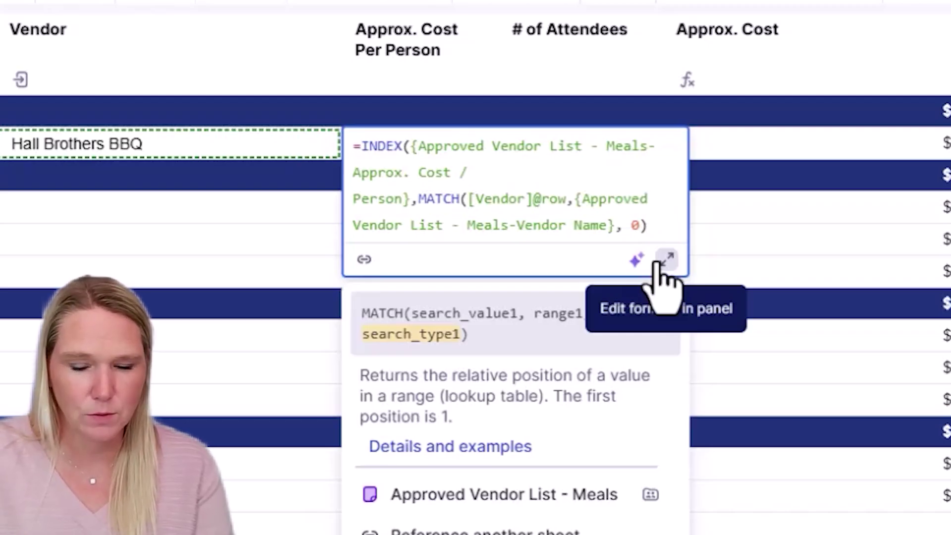
type(")")
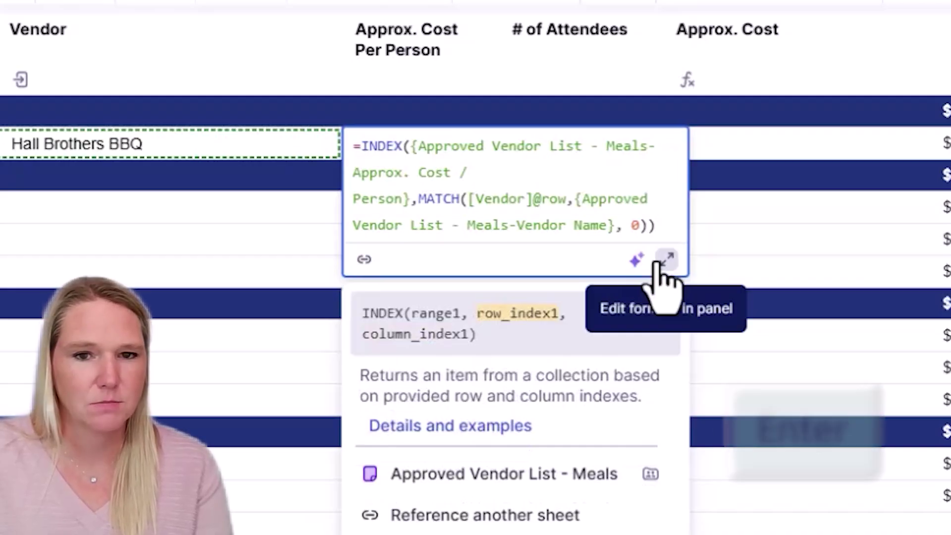
key("Return")
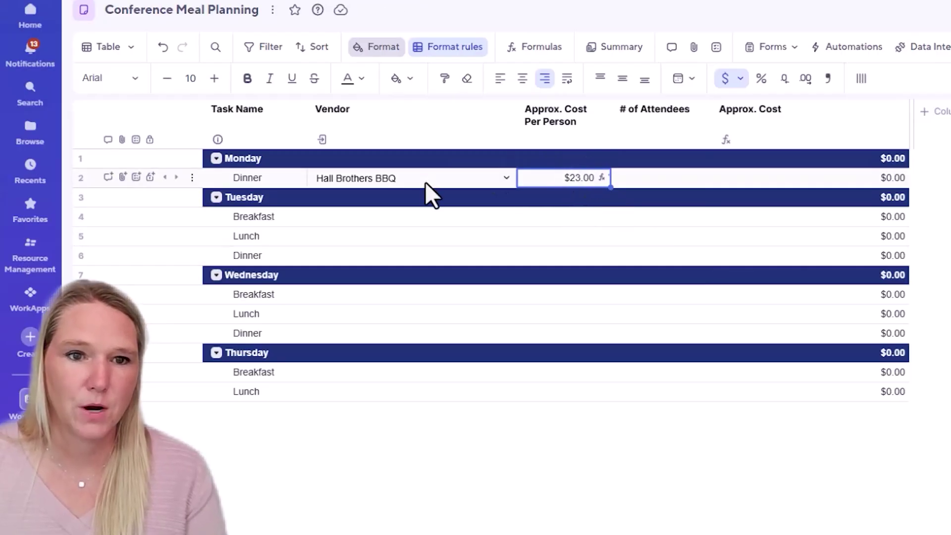
Step: Convert Monday Dinner's cost per person formula to a column formula and enter 50 as that row's number of attendees
right_click(576, 178)
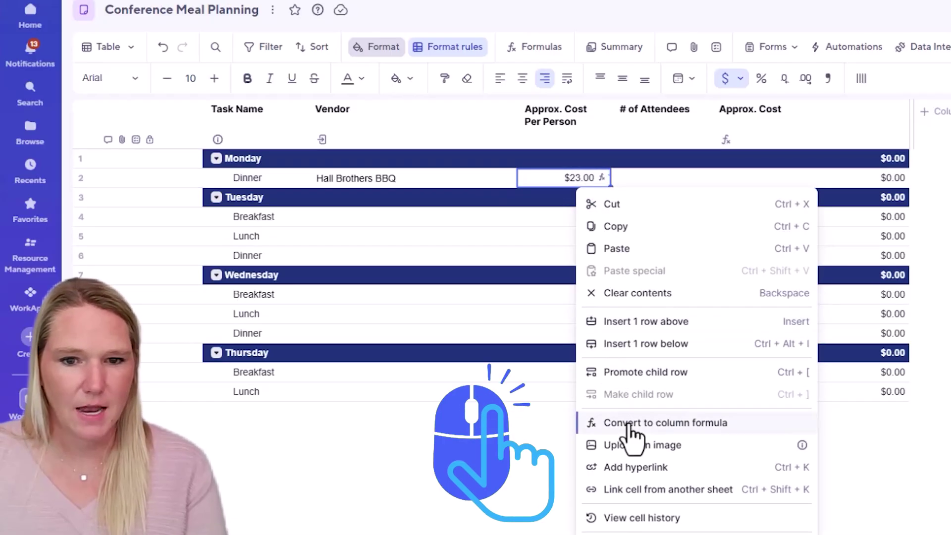
left_click(659, 424)
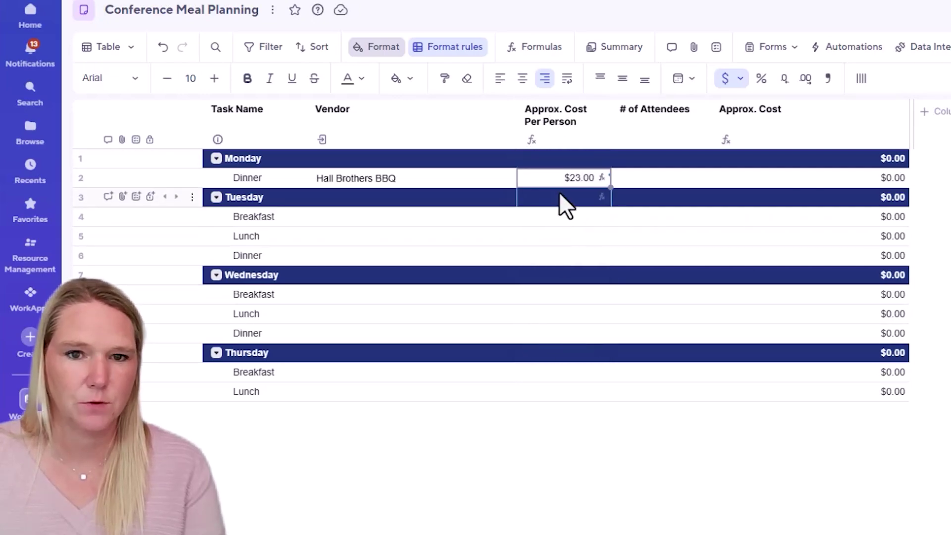
left_click(661, 183)
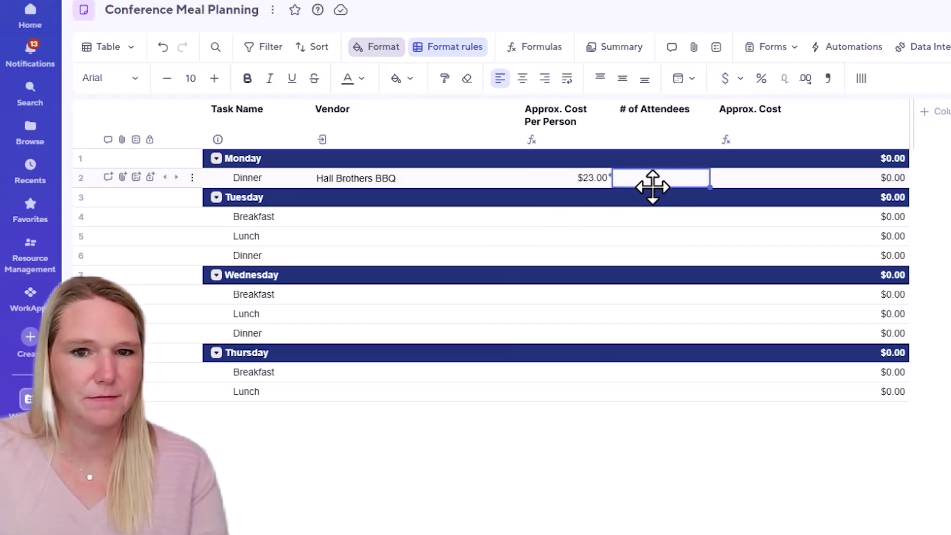
type("50")
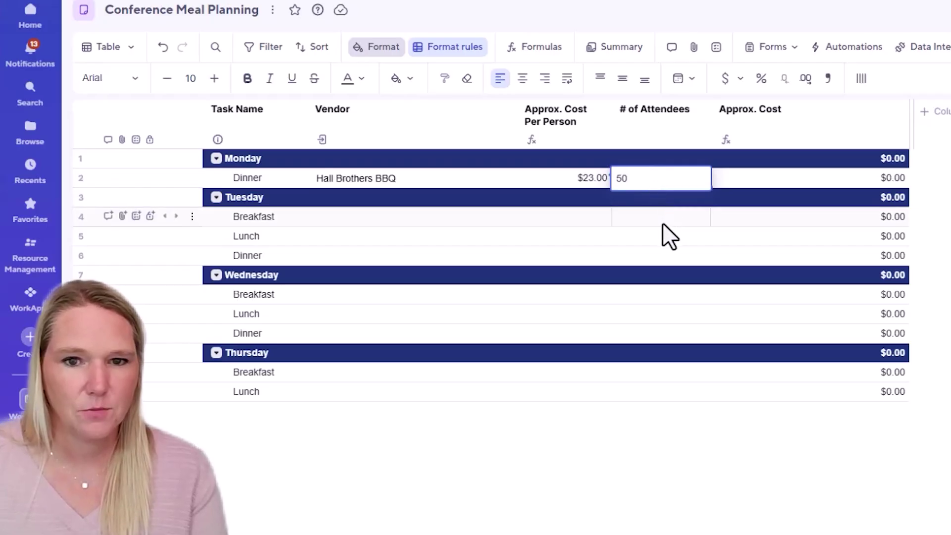
left_click(662, 221)
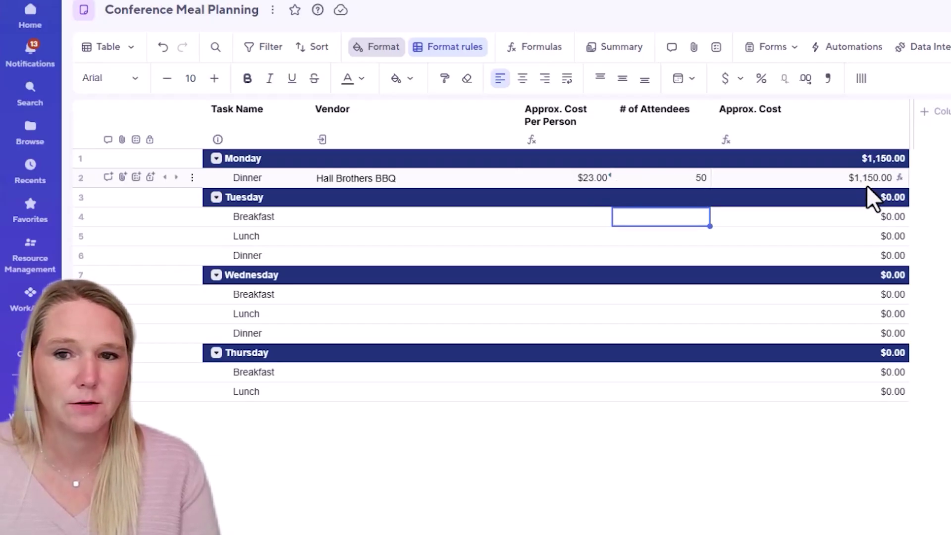
Step: Choose Conway Family Catering as the vendor for Tuesday's Breakfast and enter 65 attendees
left_click(458, 218)
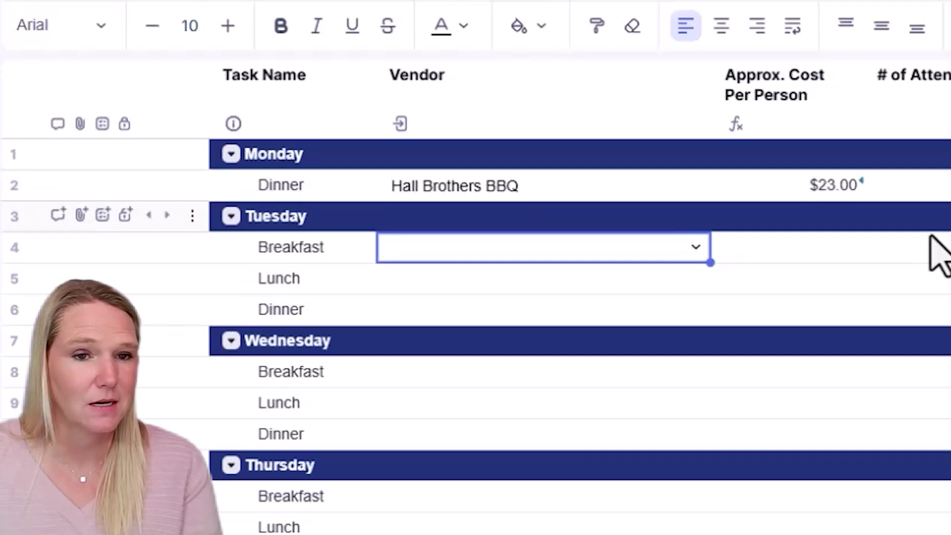
left_click(694, 250)
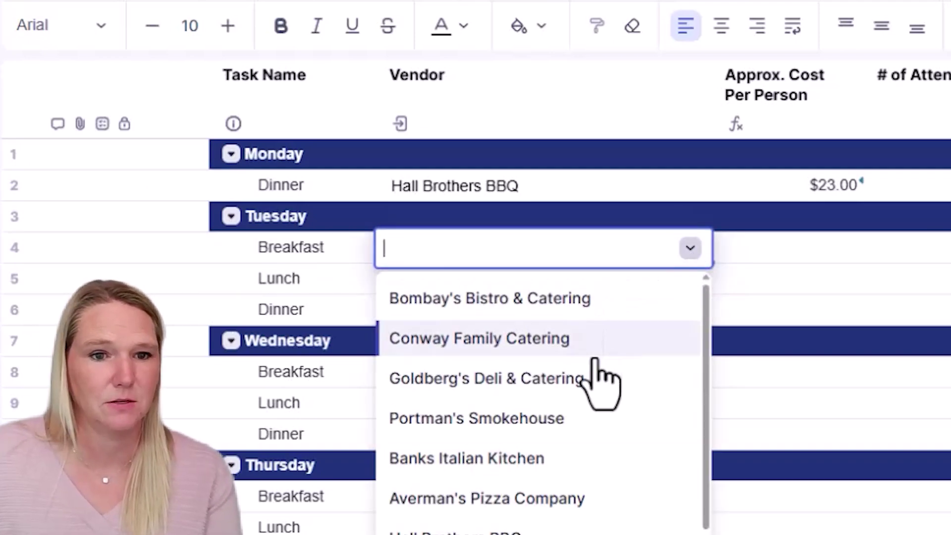
left_click(504, 348)
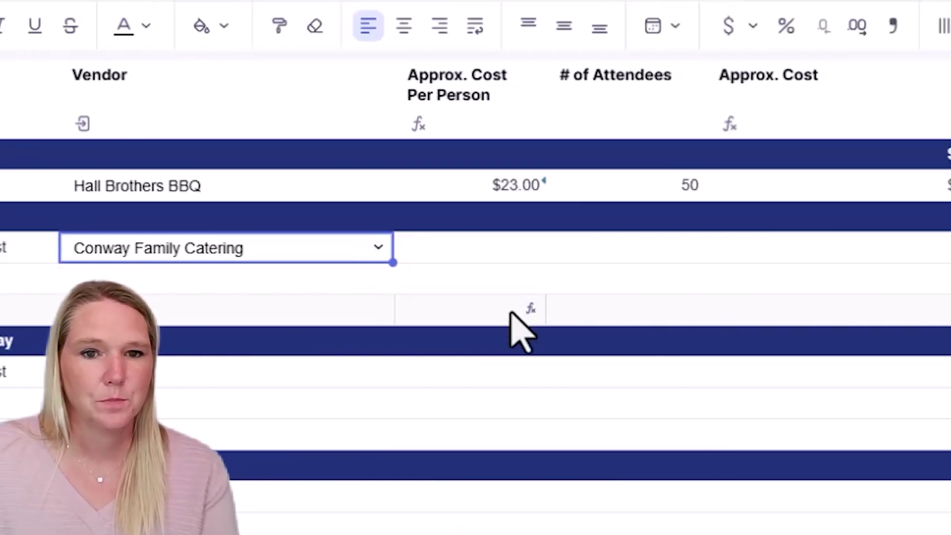
left_click(460, 274)
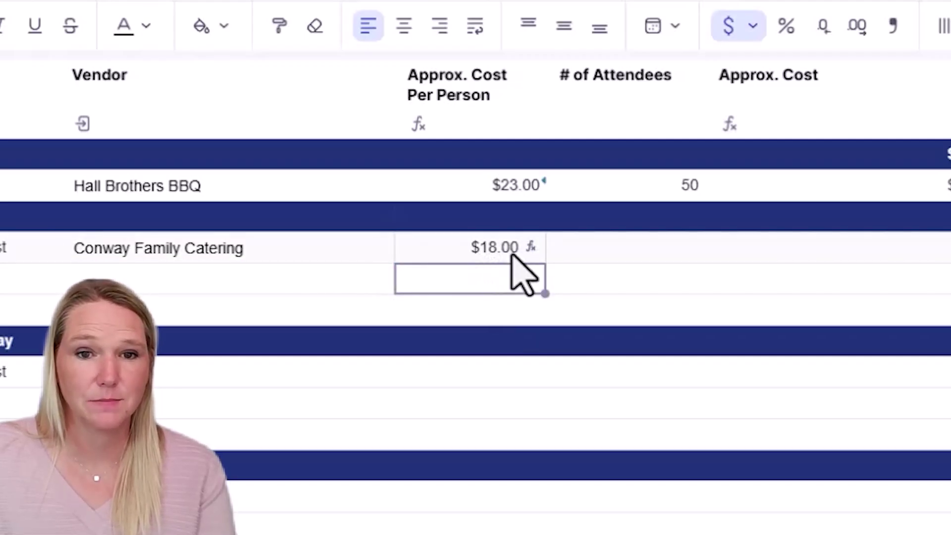
left_click(649, 247)
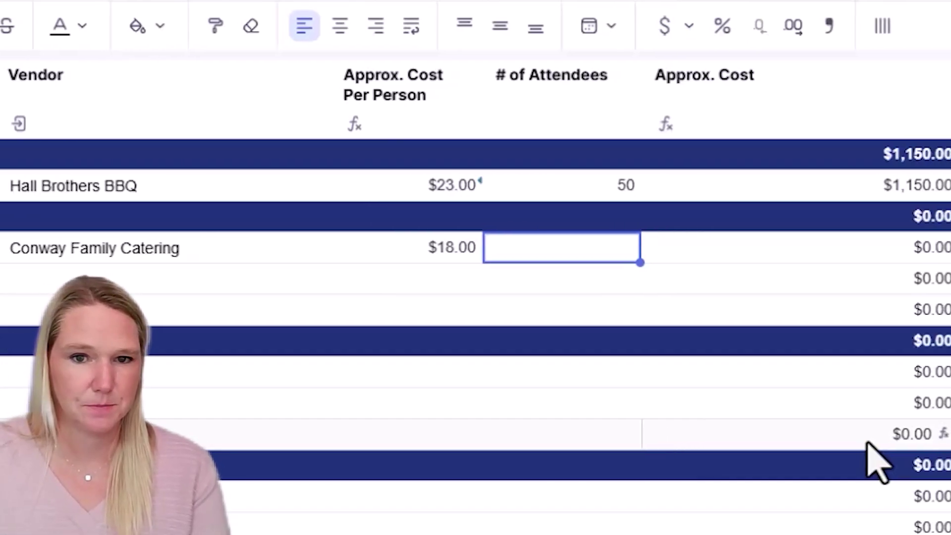
type("65")
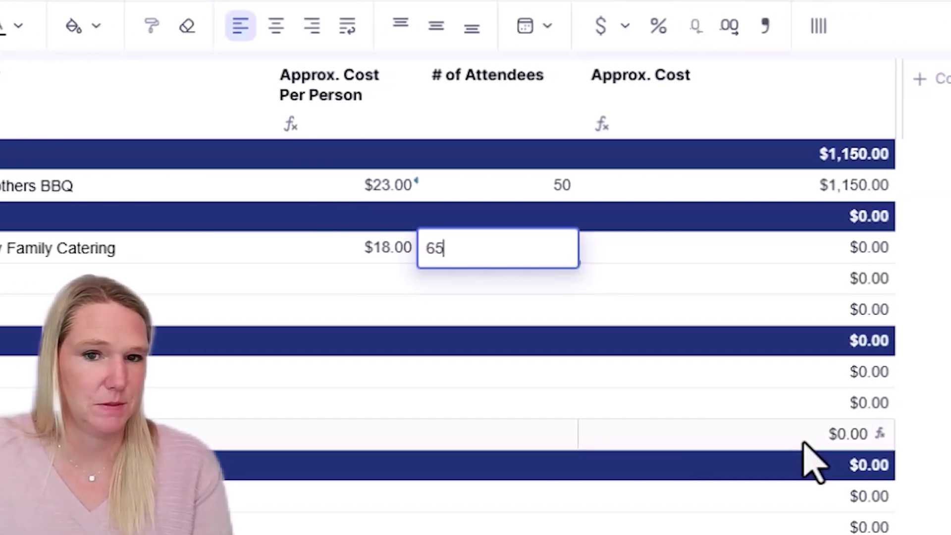
key("Tab")
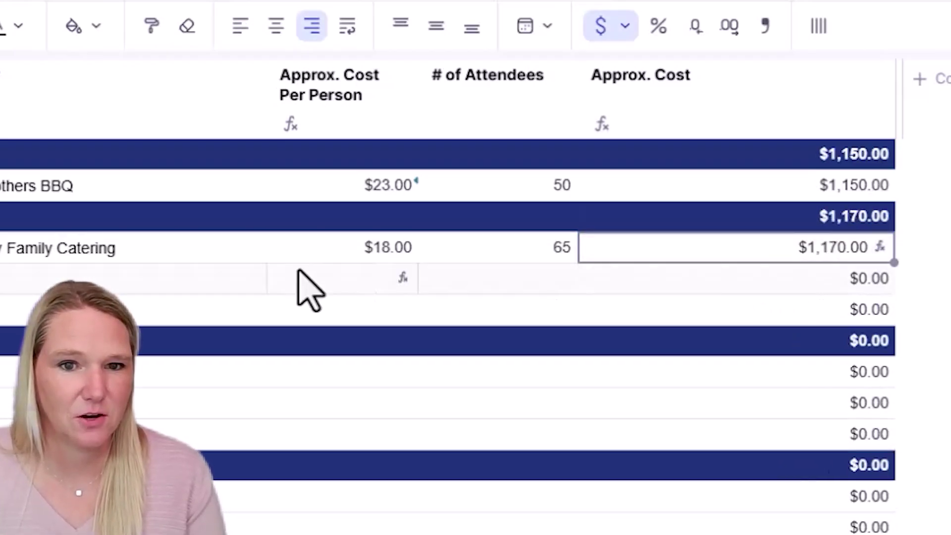
Step: Choose Goldberg's Deli & Catering as the vendor for Tuesday's Lunch and enter 65 attendees
left_click(183, 278)
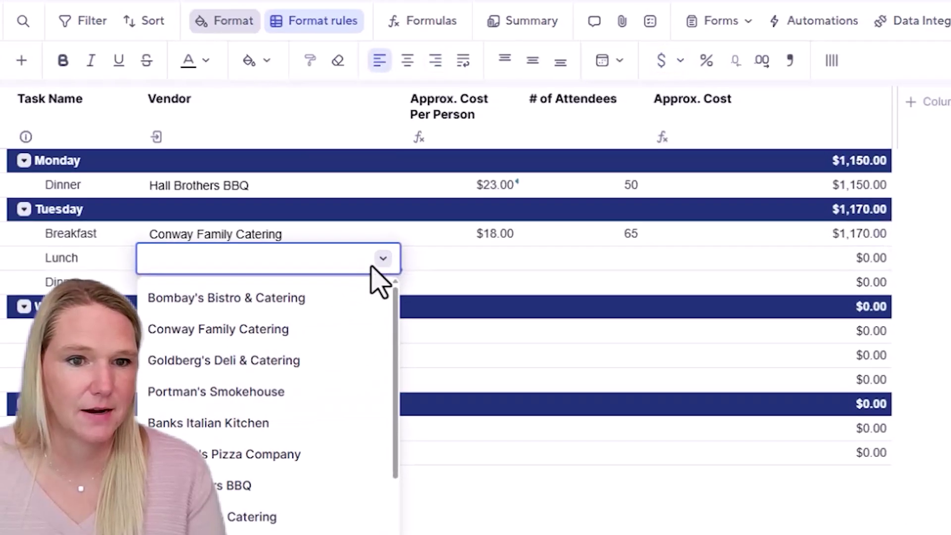
left_click(161, 409)
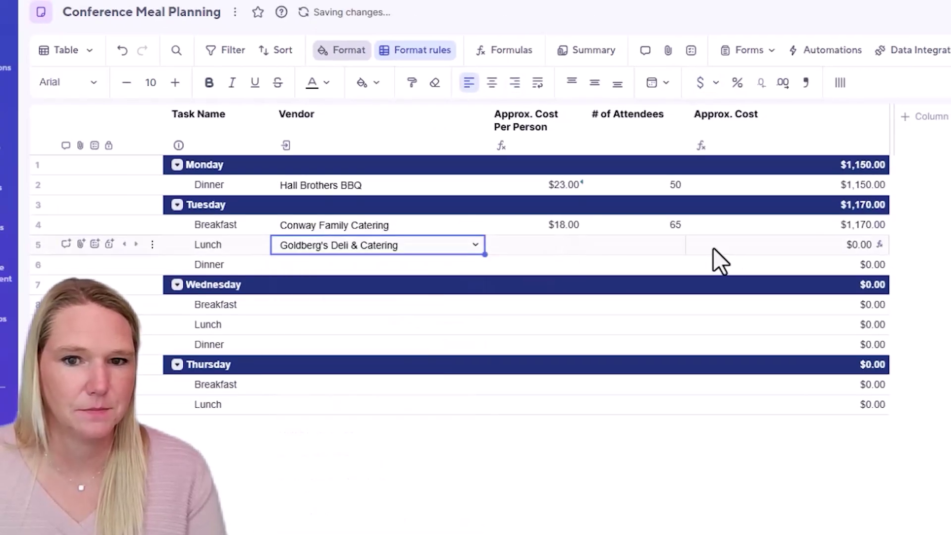
left_click(649, 251)
type("65")
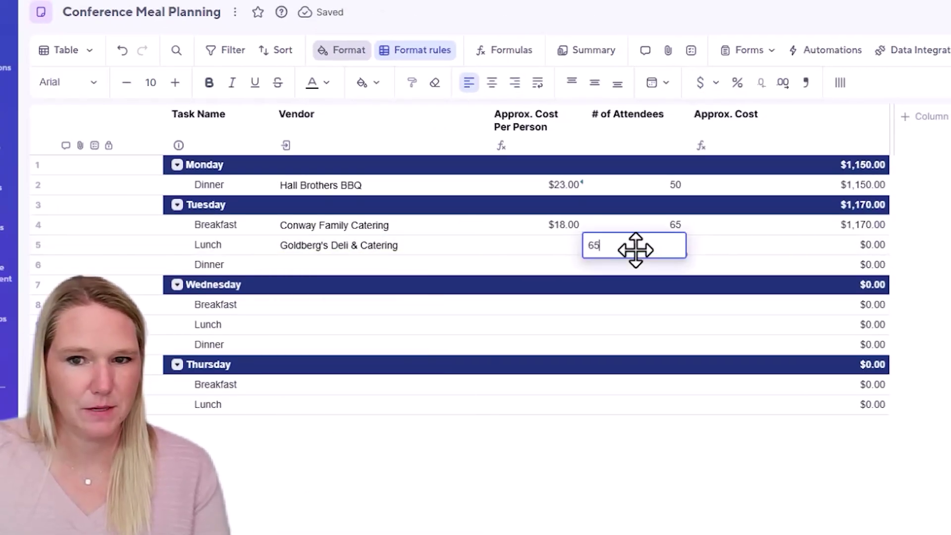
key("Tab")
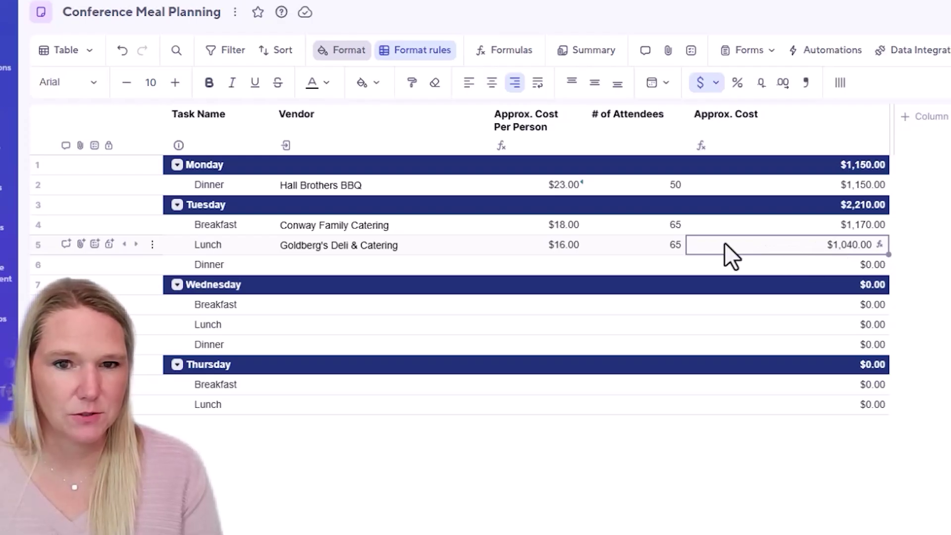
Step: Choose Reed's Grill & Catering as the vendor for Tuesday's Dinner and enter 65 attendees
left_click(475, 265)
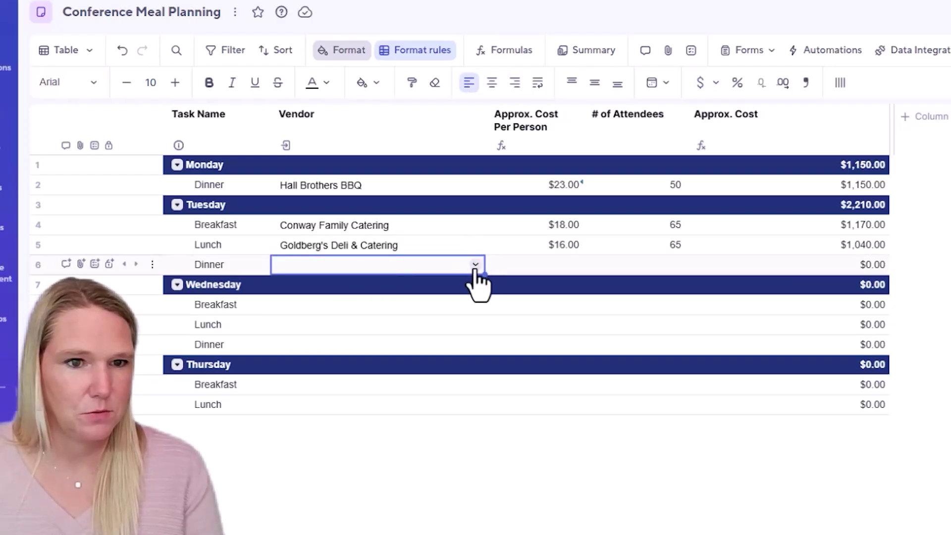
left_click(475, 265)
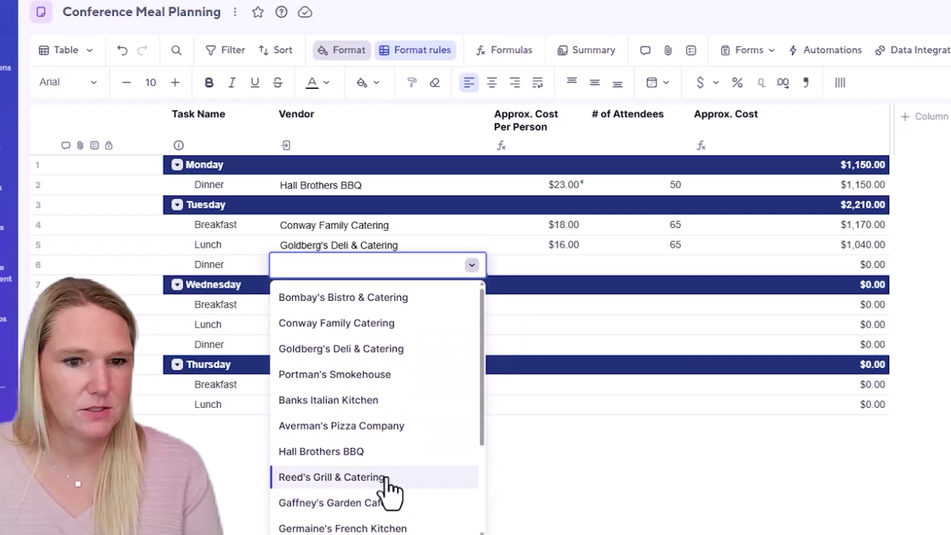
left_click(346, 477)
left_click(563, 262)
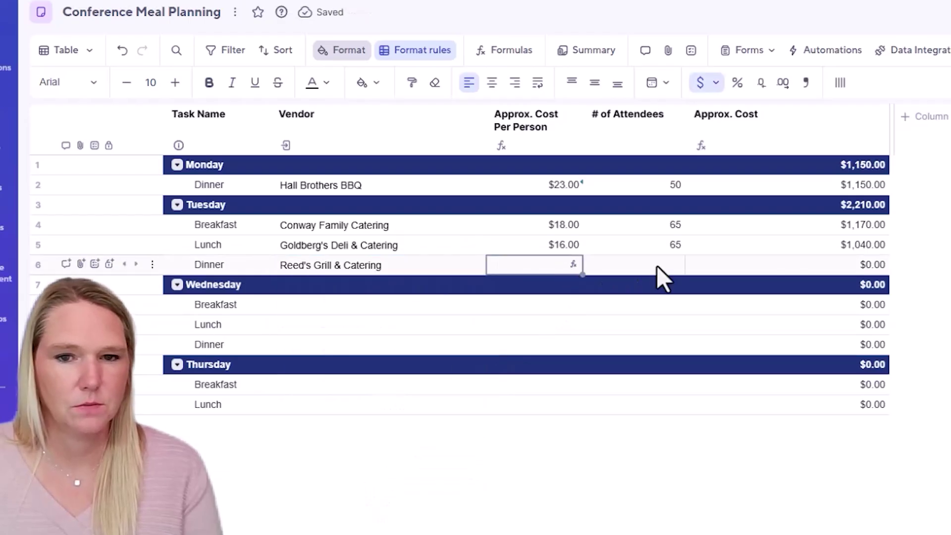
left_click(656, 265)
type("65")
key("Tab")
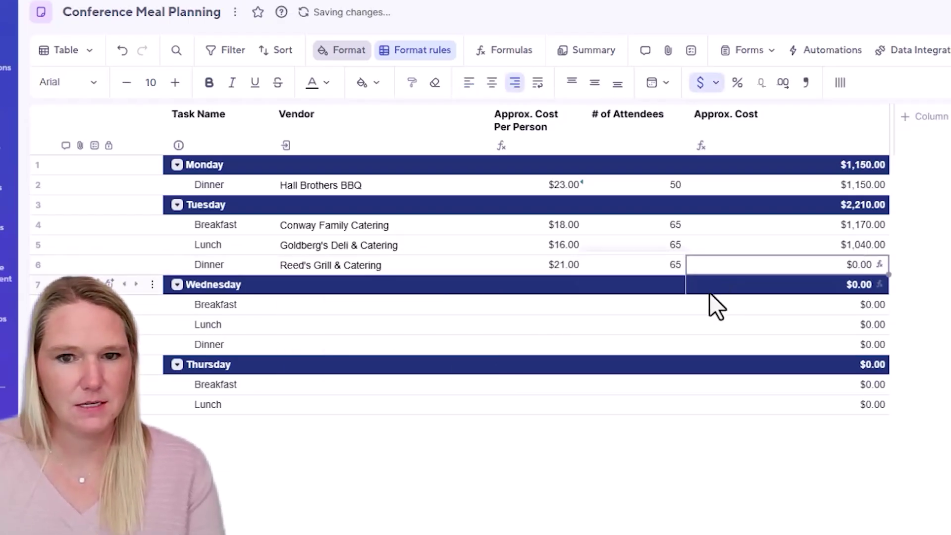